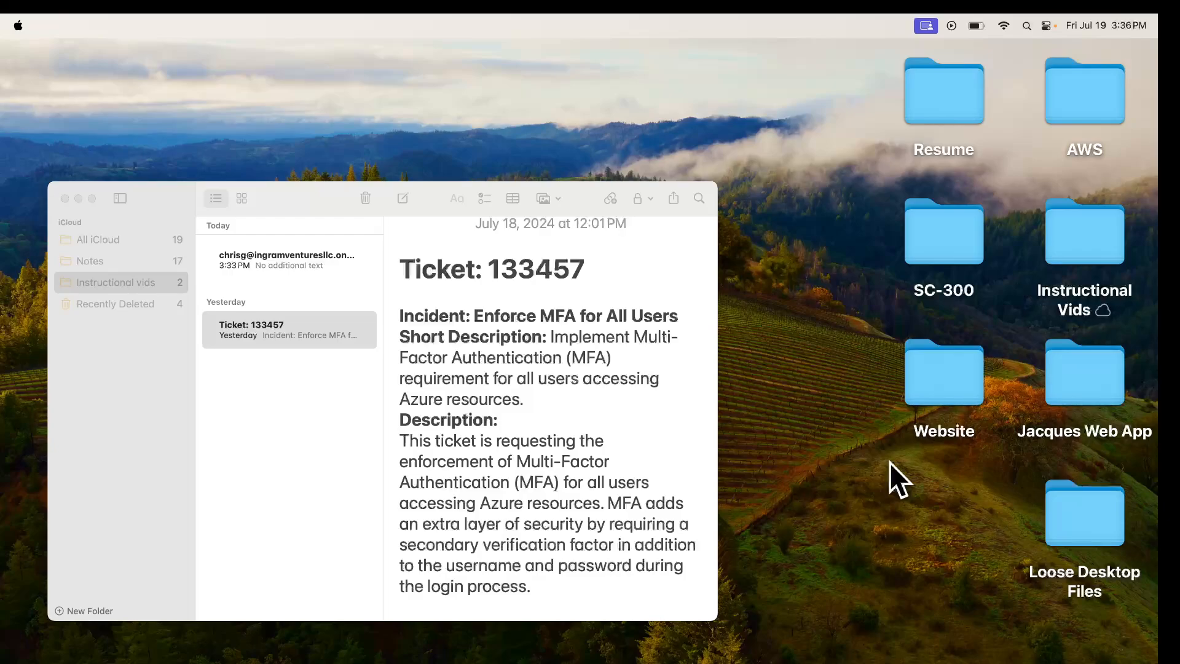
Review the 'Ticket: 133457' note on enforcing MFA for all users, then move to the Azure browser.
left_click(204, 388)
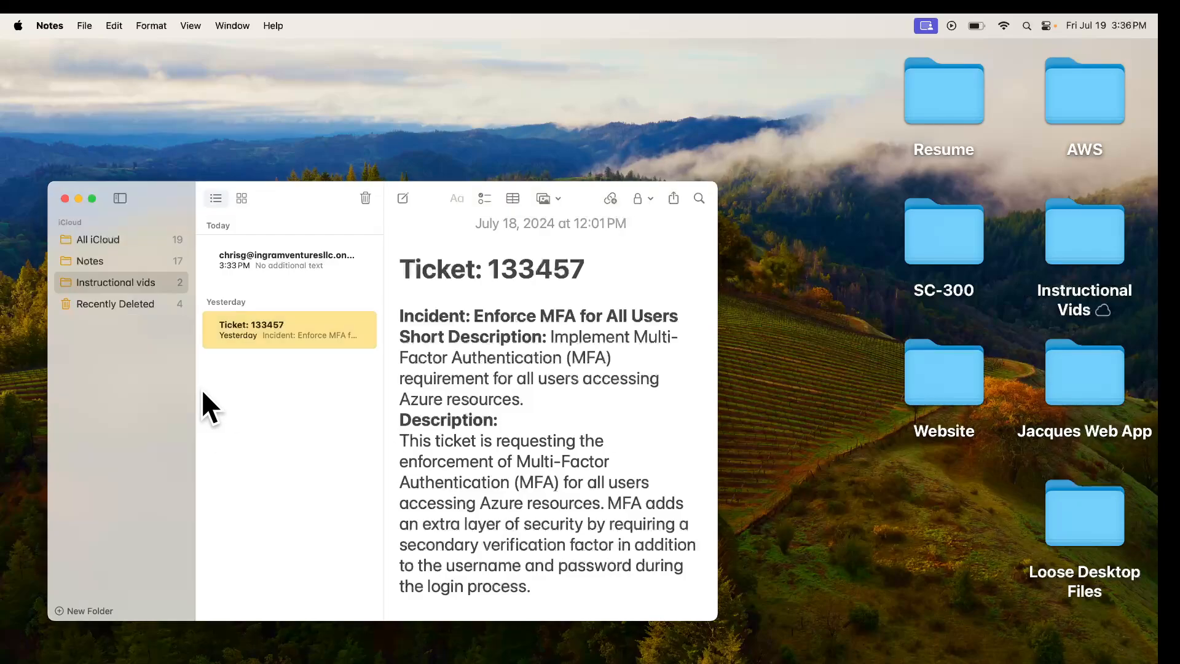
left_click_drag(304, 194, 270, 152)
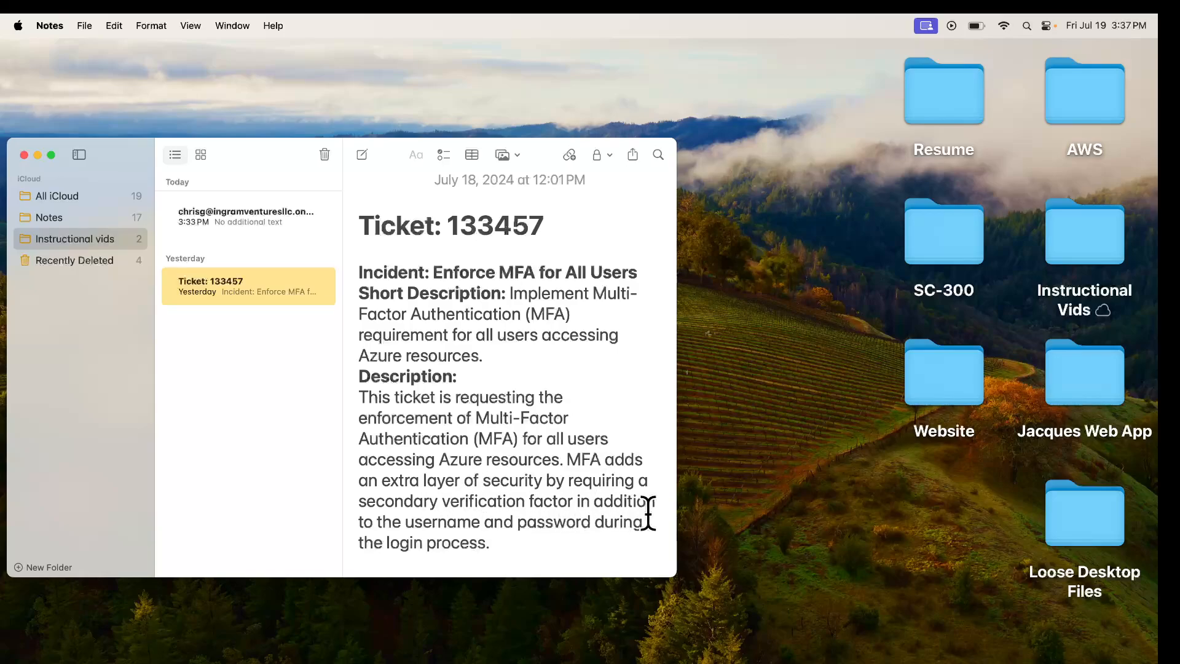
left_click(729, 349)
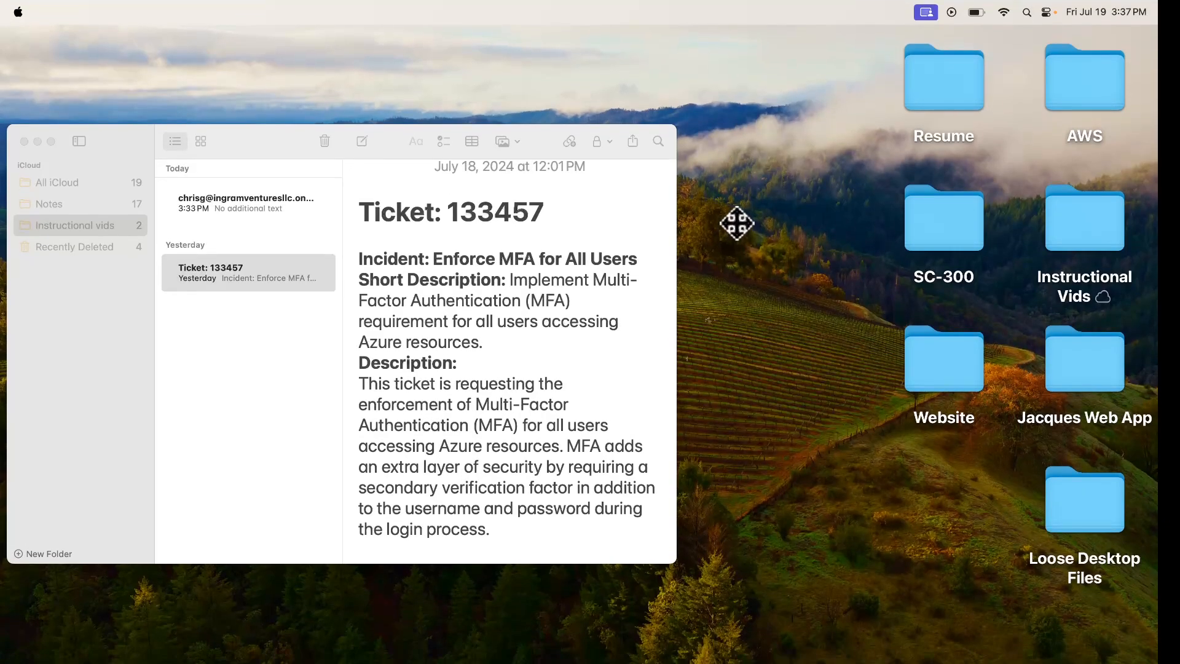
key("ctrl+Right")
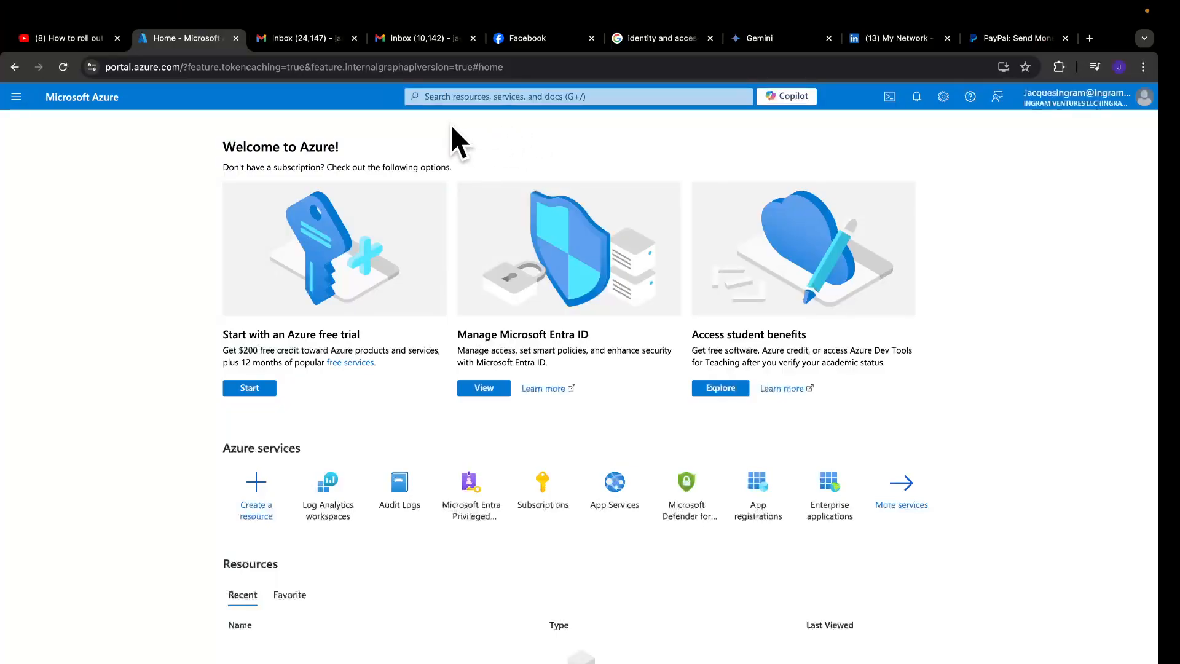
Close the two Gmail tabs and the Facebook, search, Gemini, LinkedIn and PayPal tabs.
left_click(353, 40)
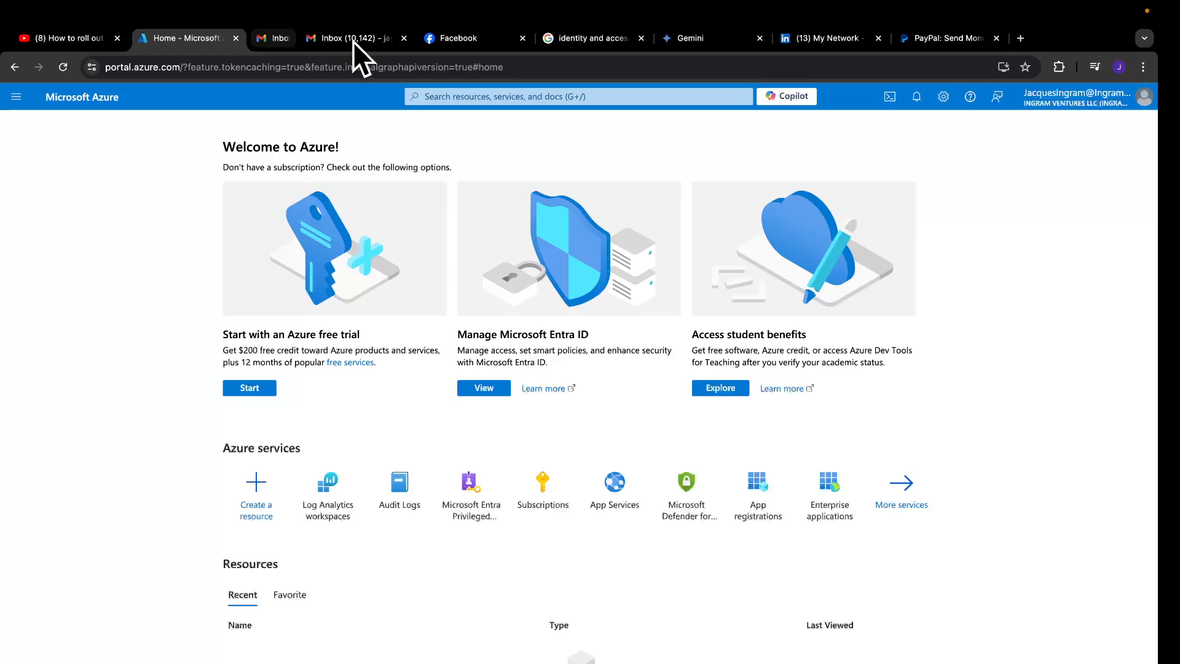
left_click(354, 38)
left_click(354, 39)
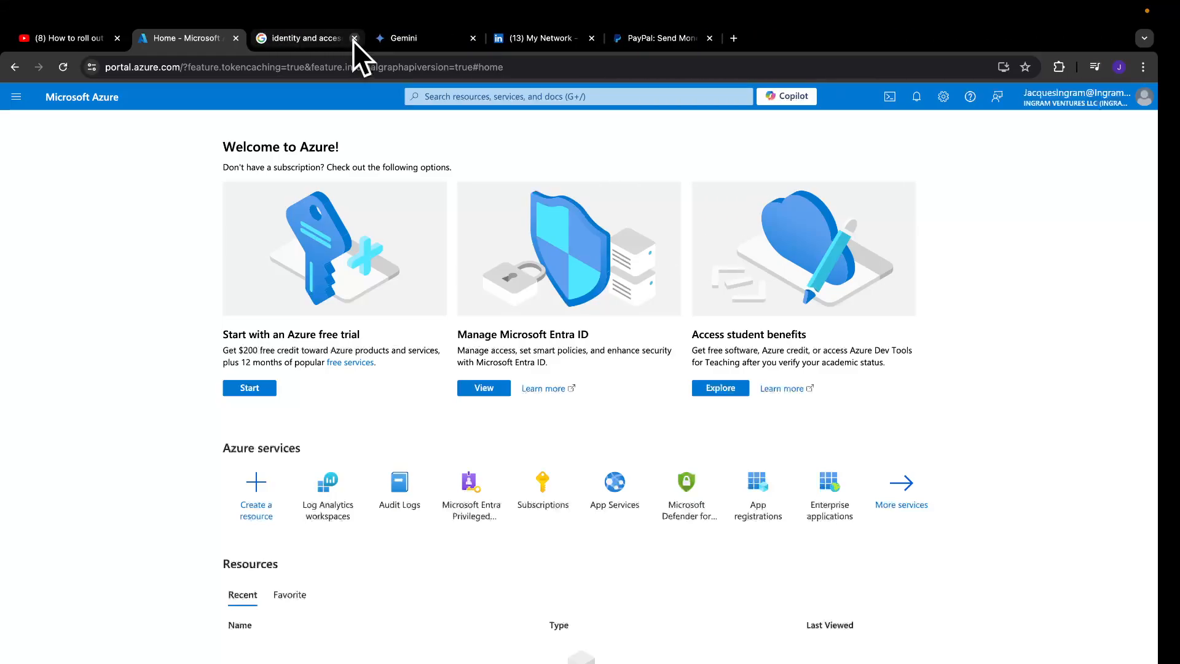
left_click(355, 38)
left_click(354, 38)
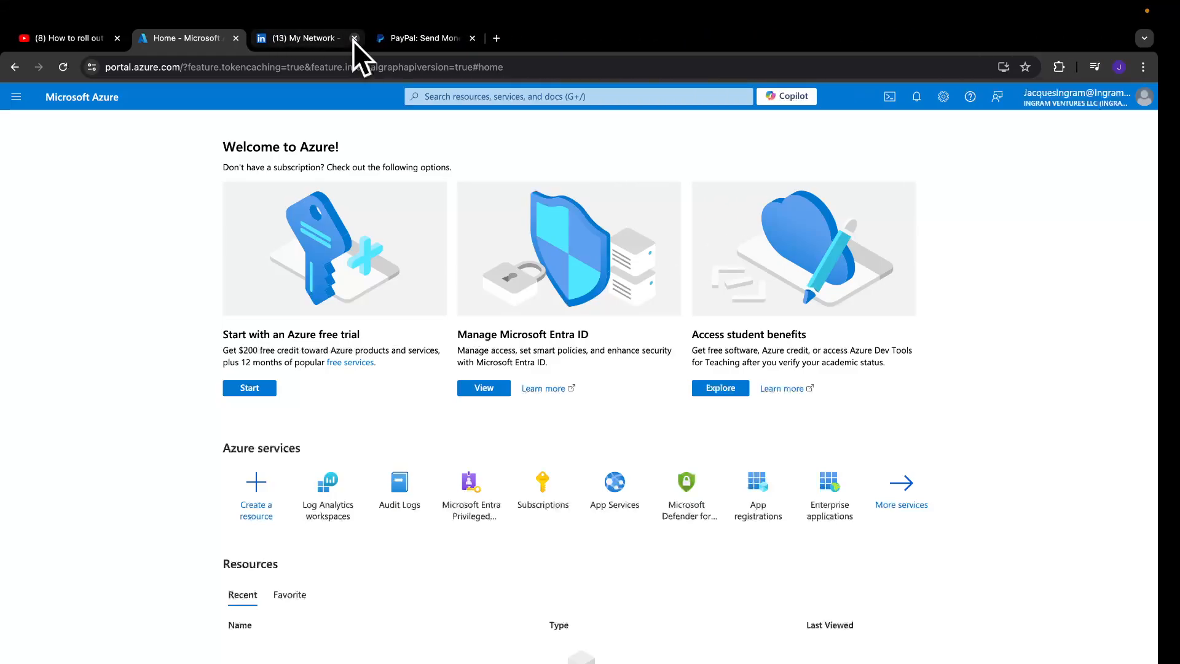
left_click(354, 38)
left_click(354, 38)
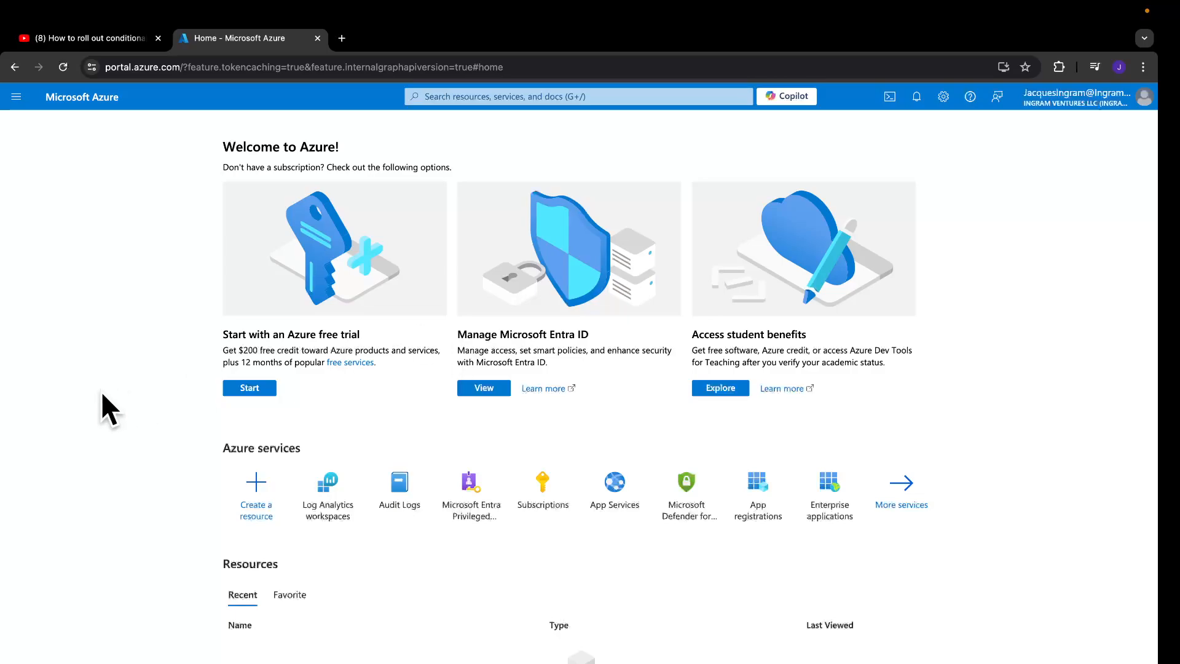
left_click(499, 389)
left_click(91, 317)
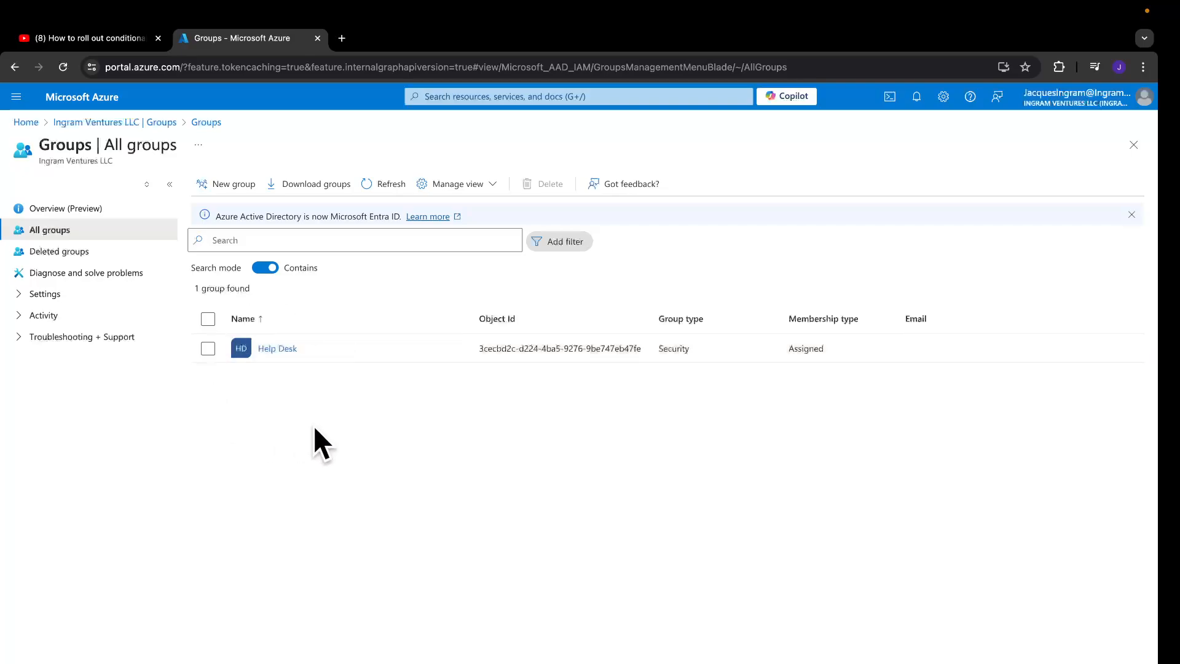
left_click(282, 349)
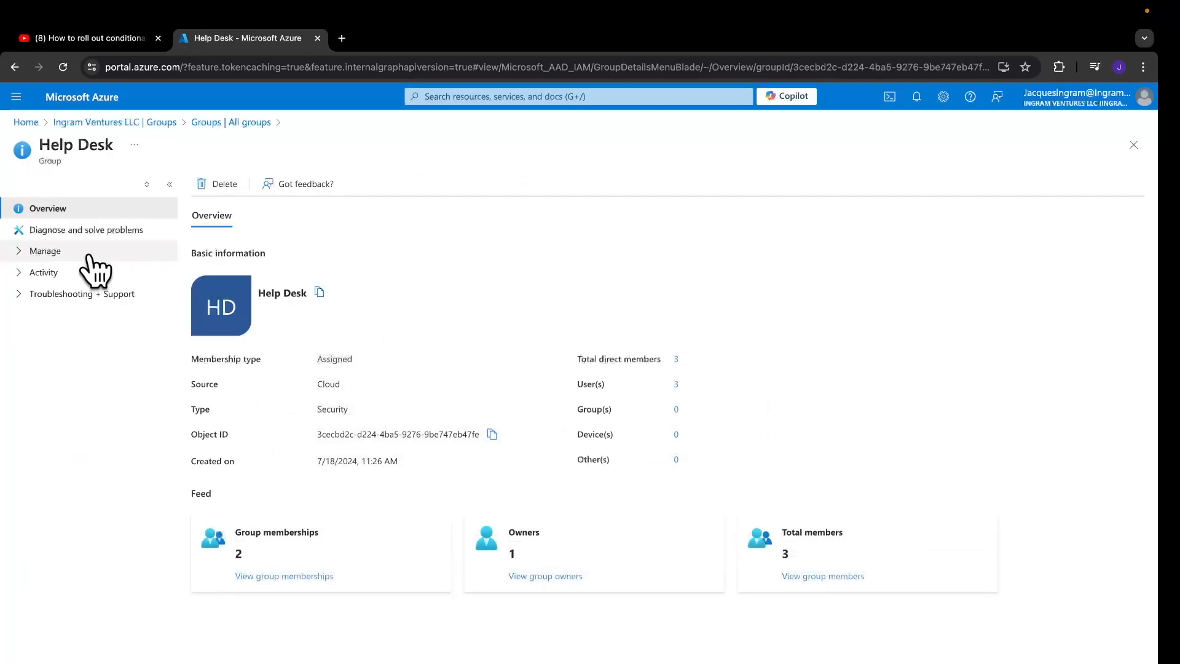
left_click(28, 252)
left_click(87, 300)
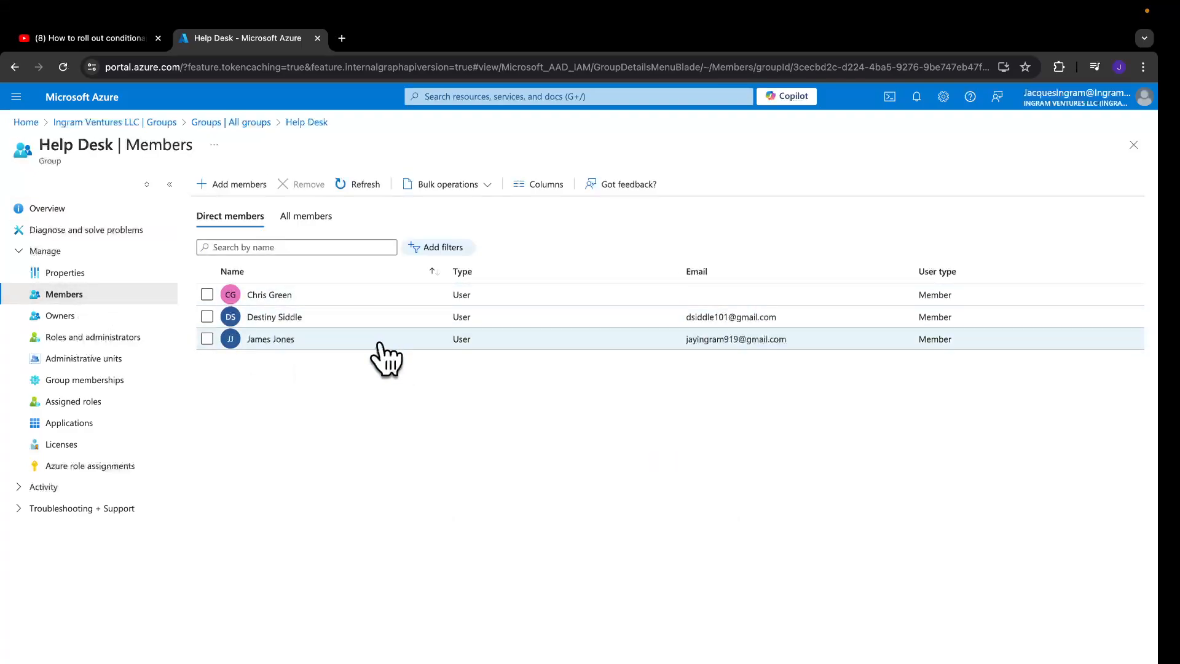
left_click(275, 295)
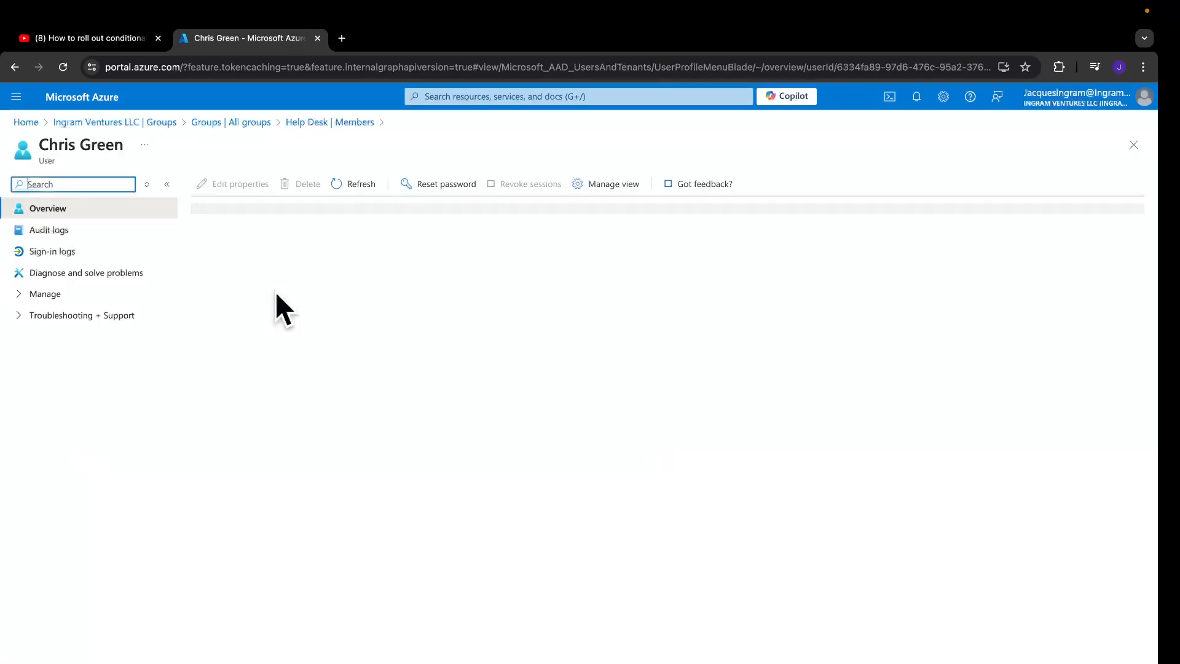
left_click(24, 293)
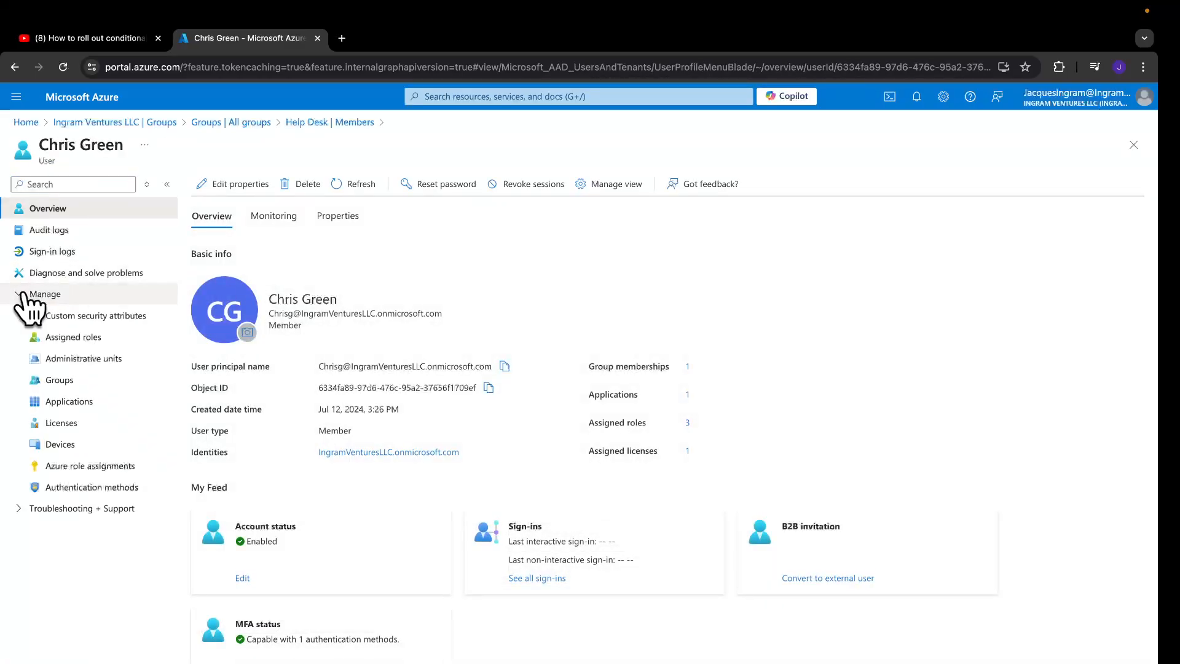
left_click(105, 492)
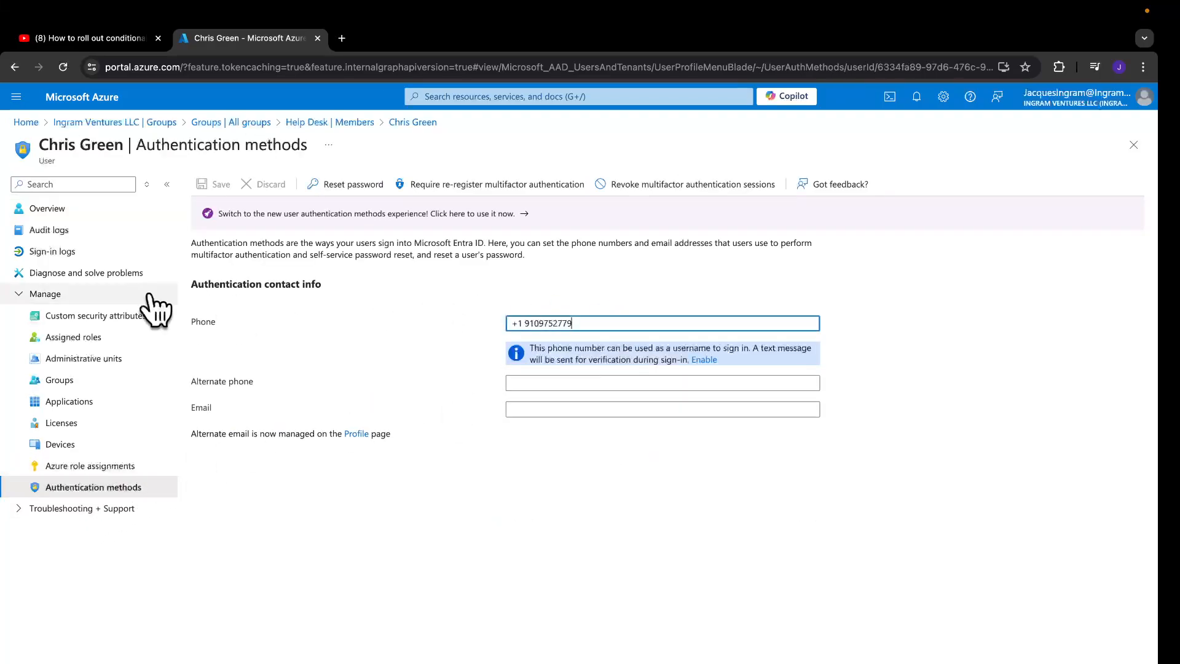
left_click(61, 215)
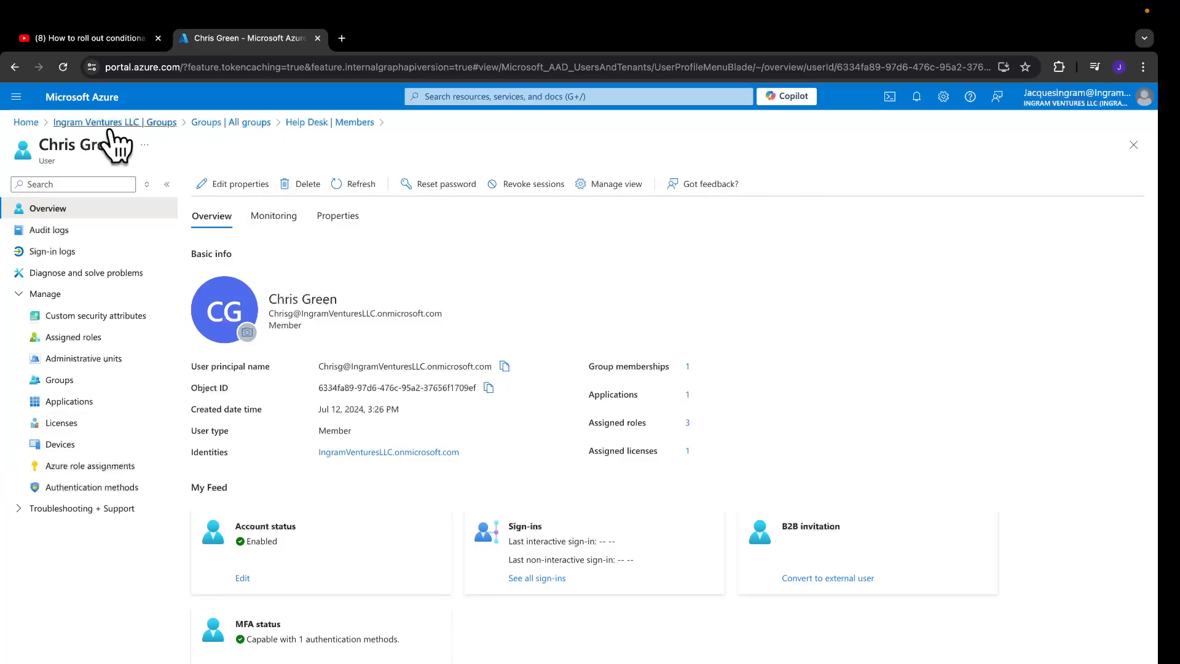
left_click(26, 122)
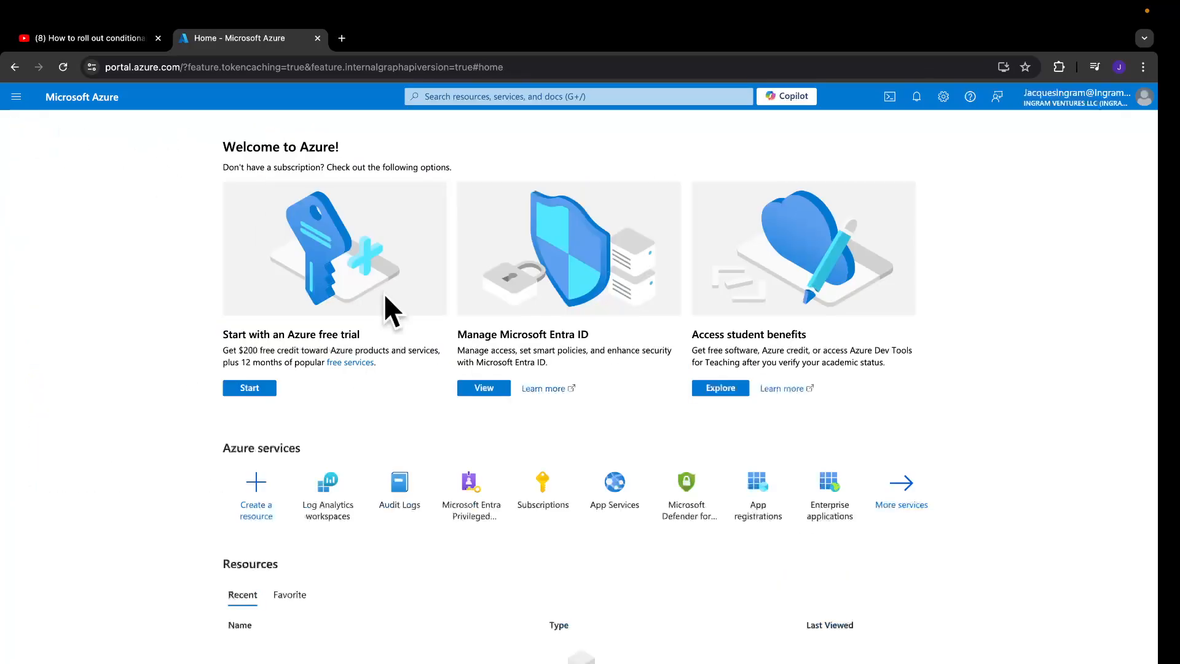
Go to the Conditional Access policies list under Microsoft Entra ID Security.
left_click(480, 389)
scroll(79, 377, "down", 1)
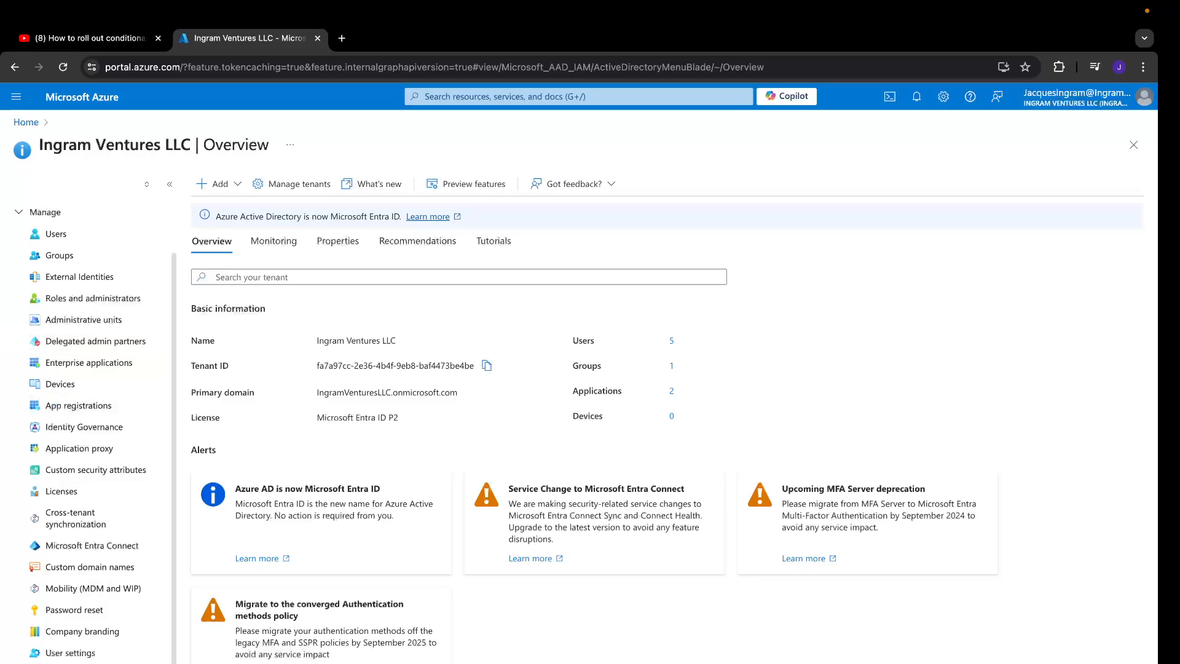
left_click(60, 663)
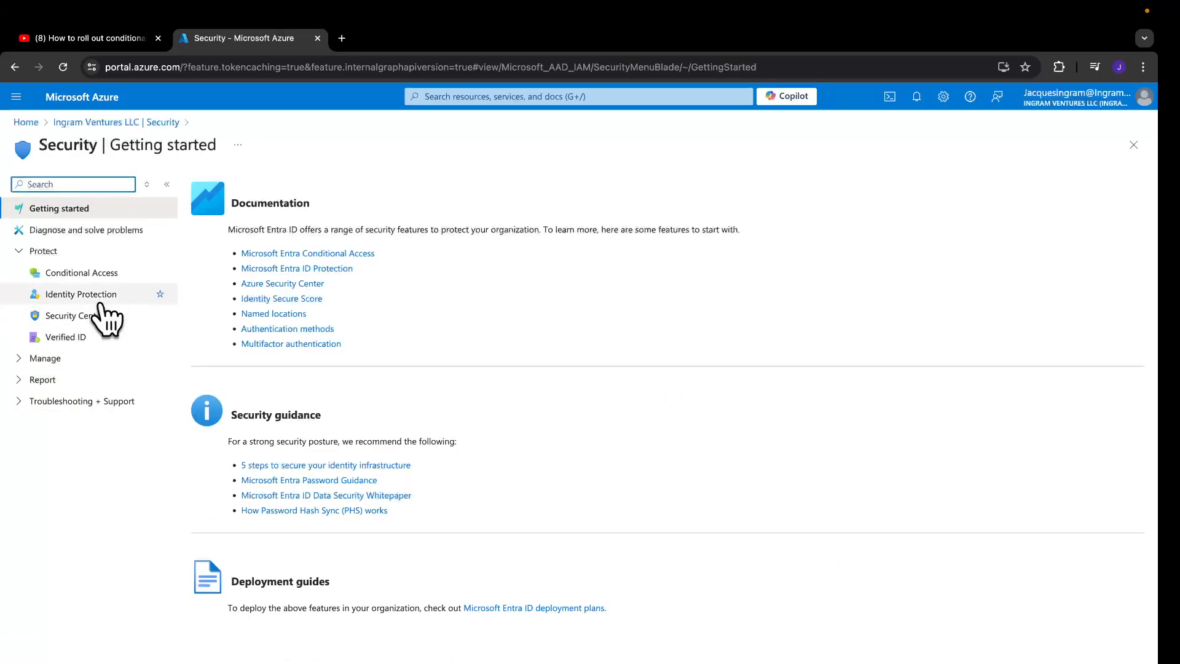
left_click(97, 275)
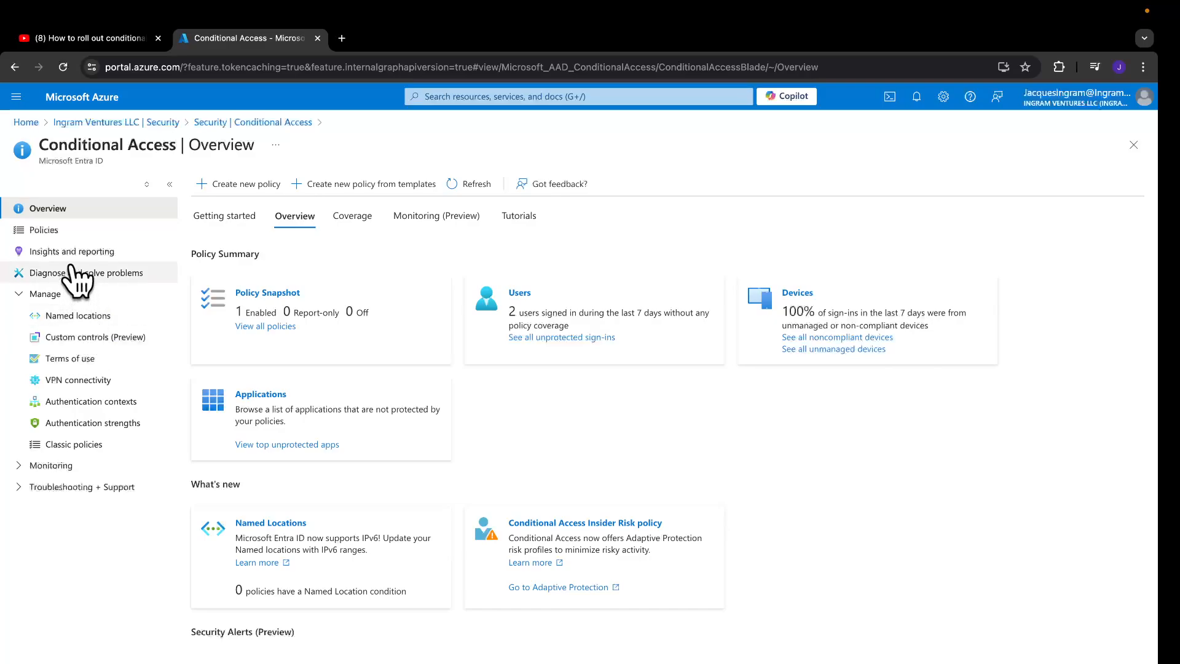
left_click(53, 236)
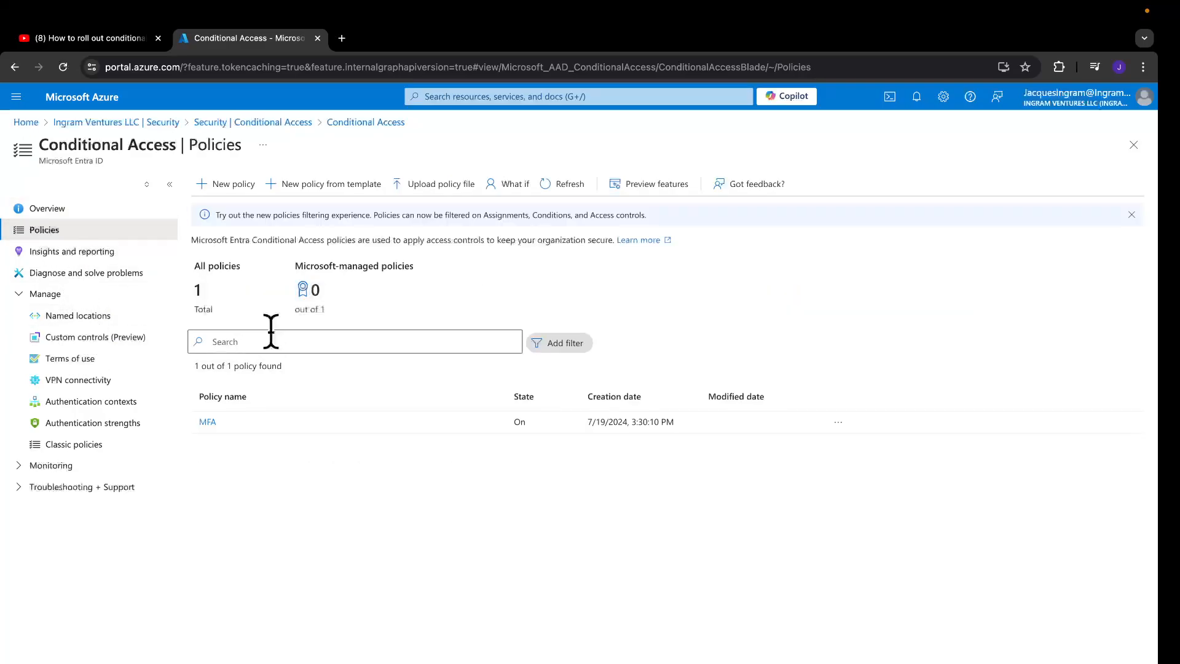
Delete the existing MFA policy and confirm the permanent deletion.
left_click(837, 423)
left_click(894, 441)
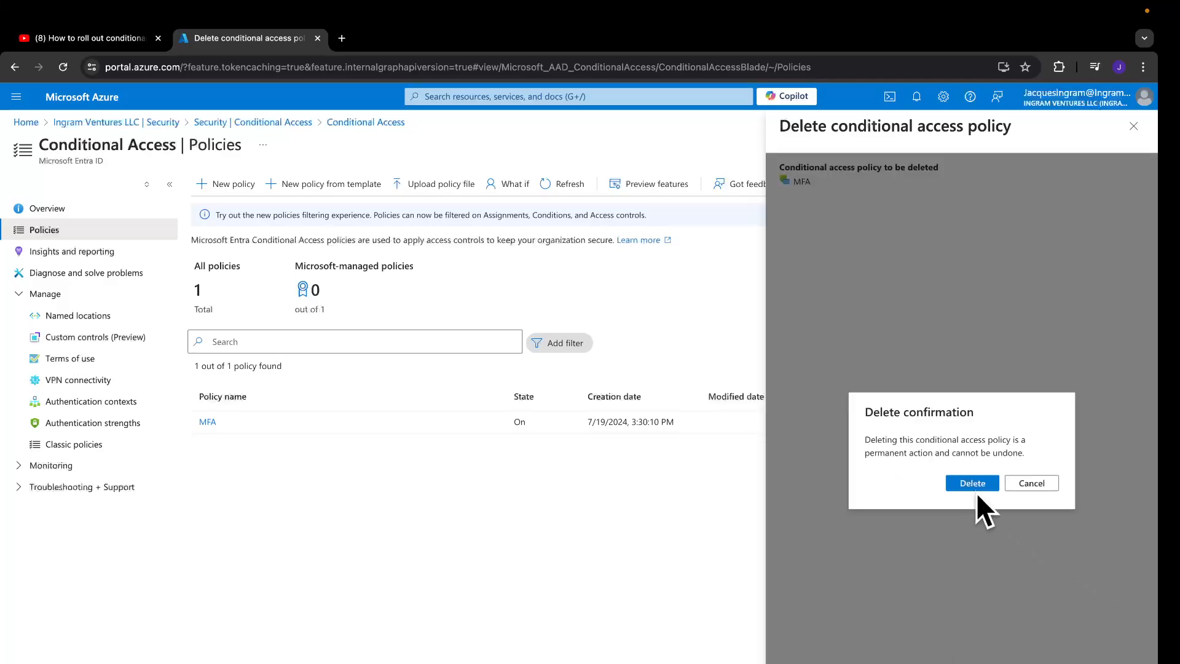
left_click(973, 487)
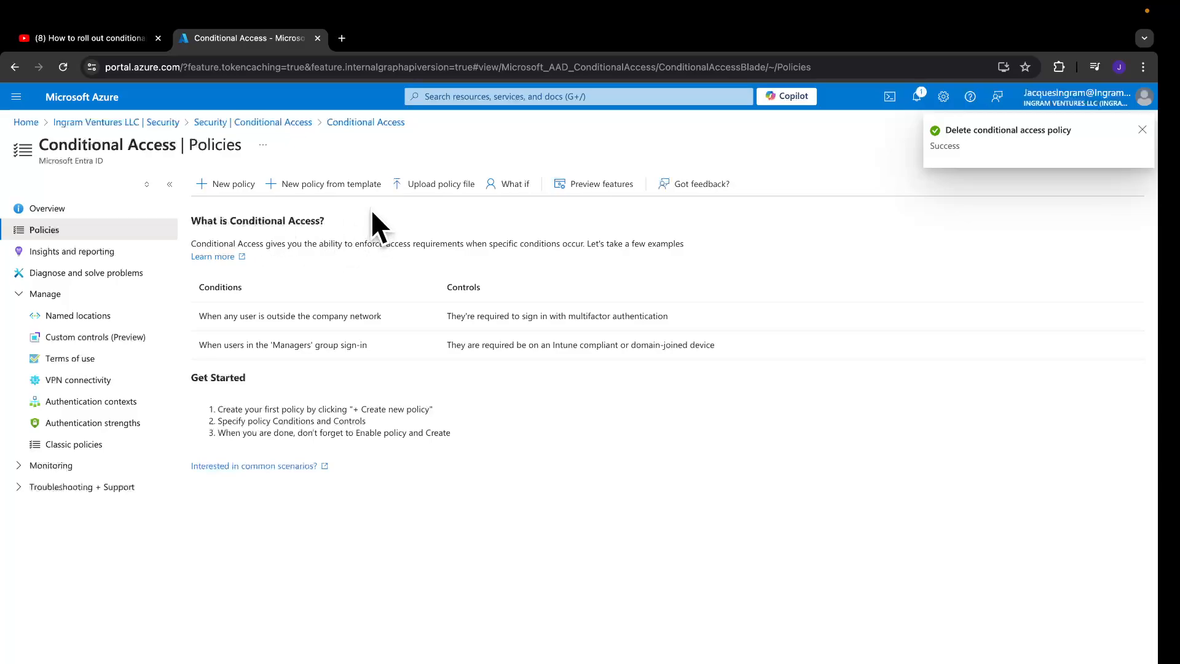
Start a new Conditional Access policy named 'MFA', discarding an abandoned template draft.
left_click(332, 184)
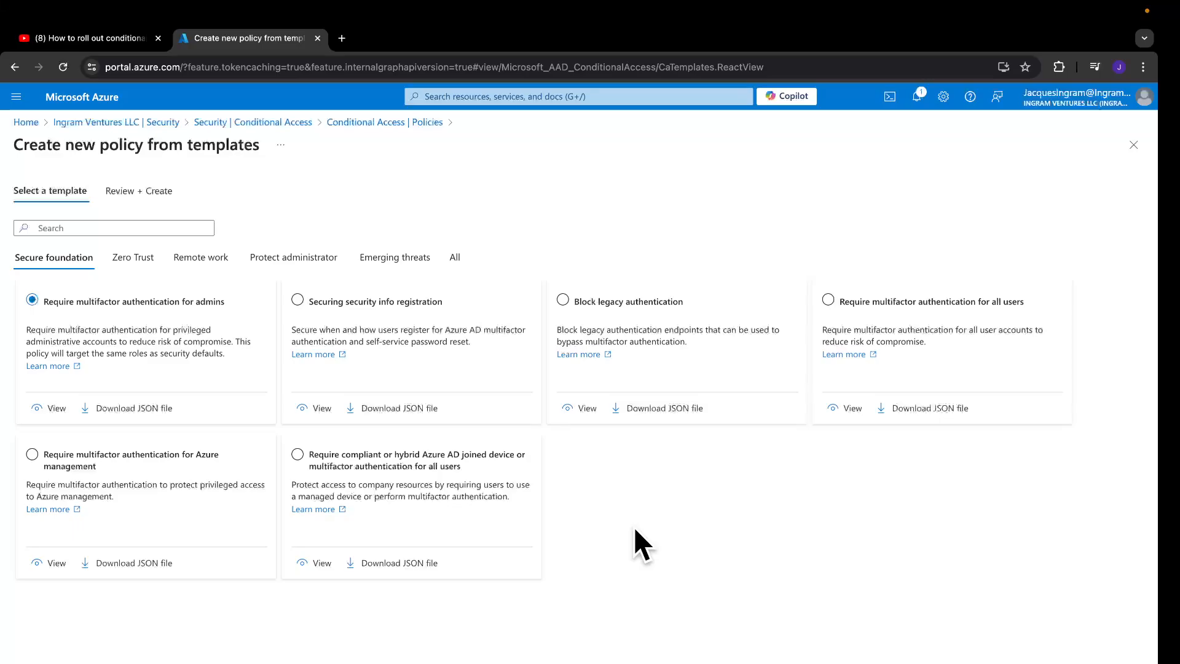
left_click(363, 123)
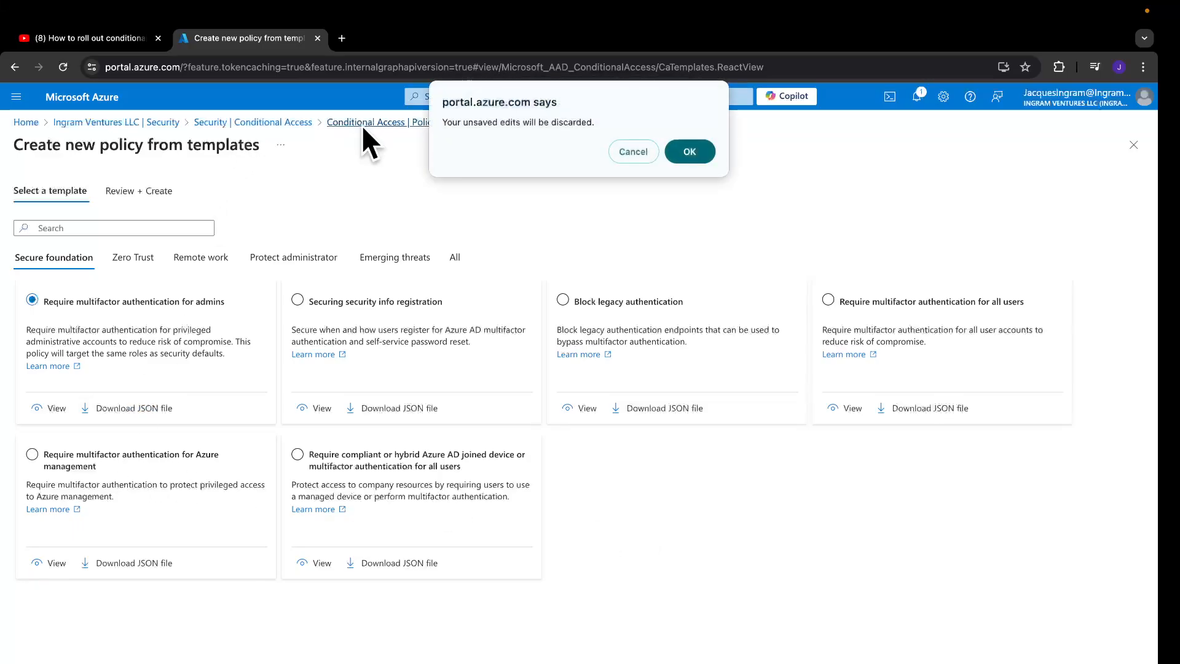
left_click(688, 151)
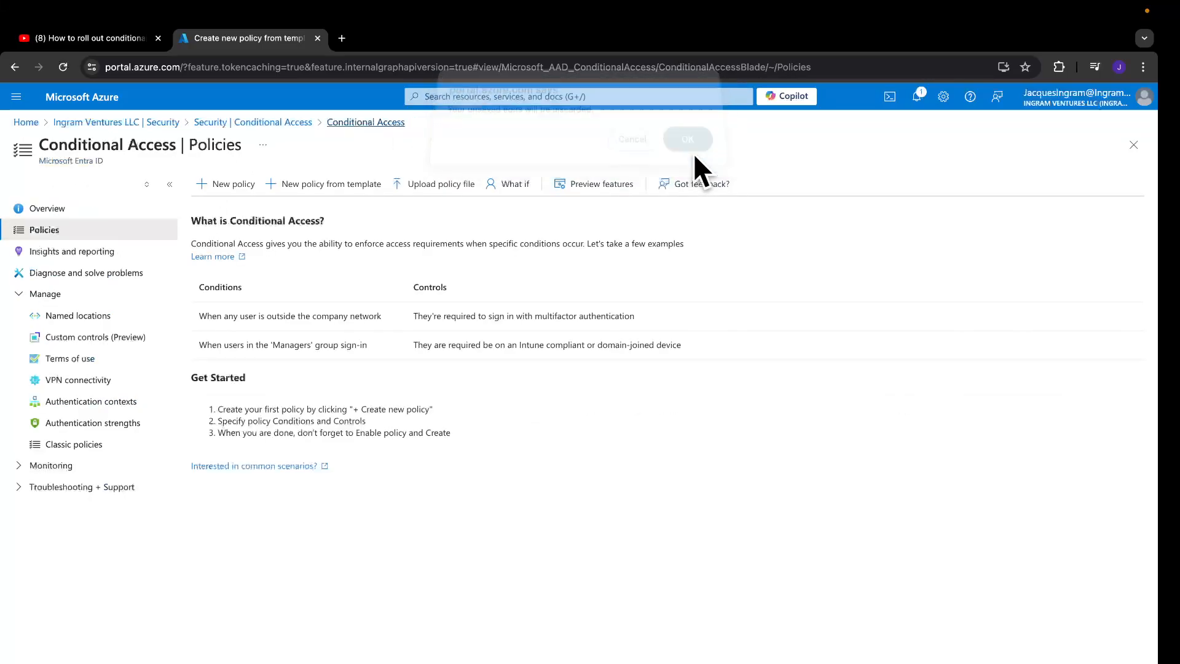
left_click(233, 186)
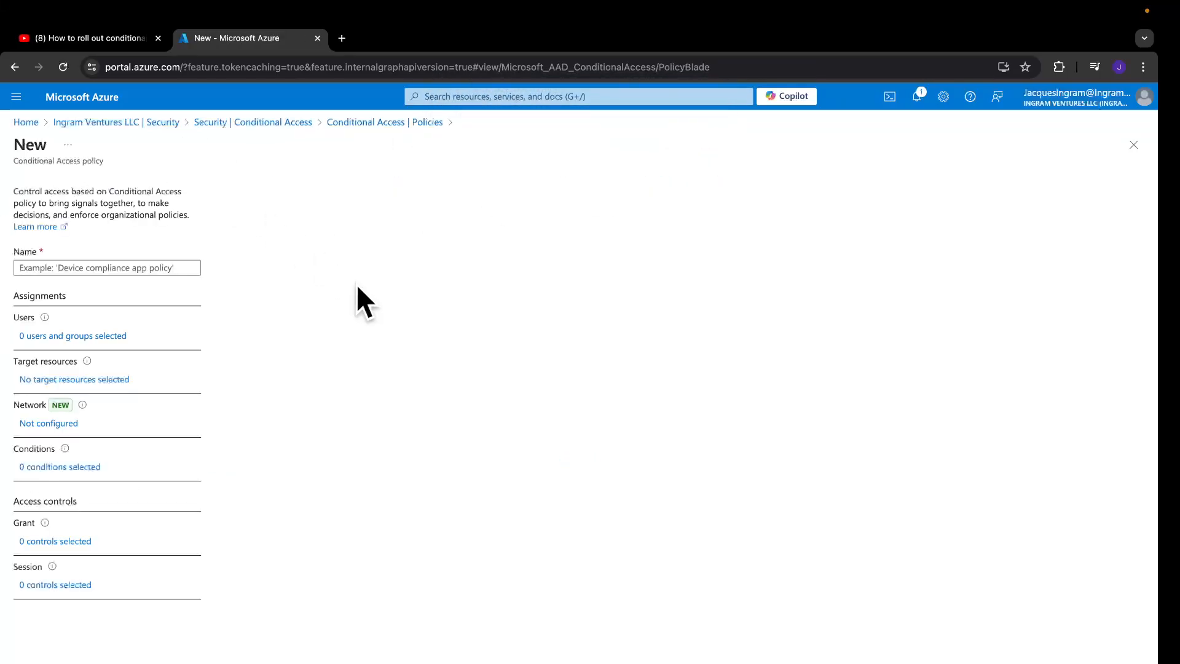
left_click(146, 268)
type("MFA")
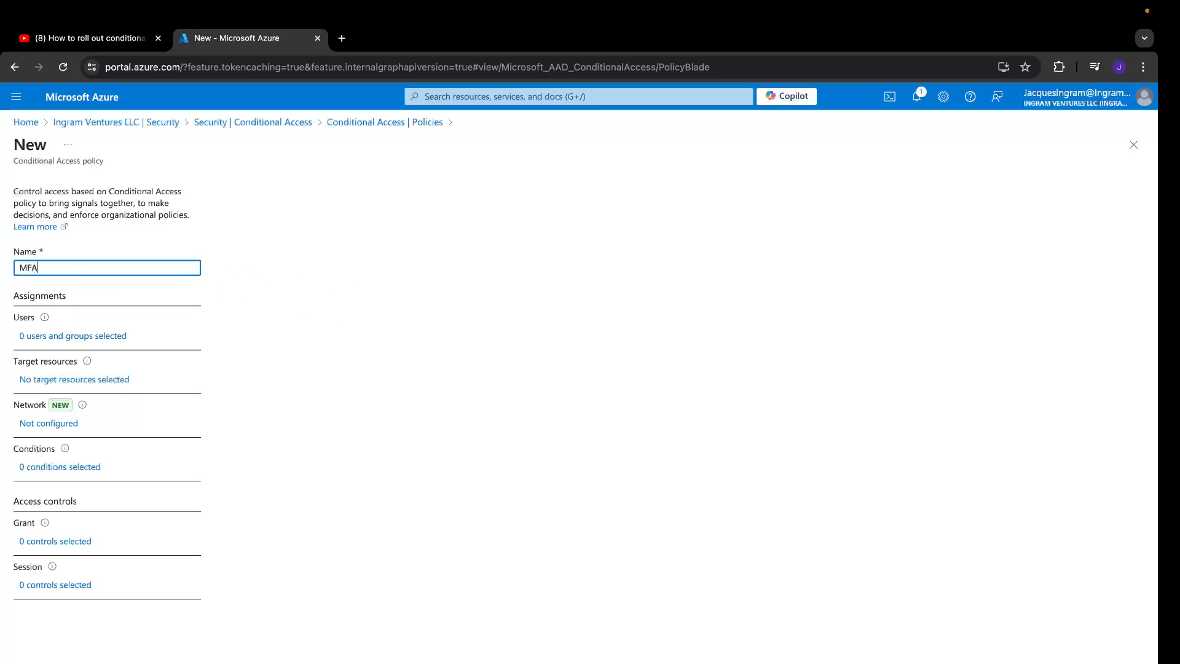
Assign the policy to the Help Desk group via selected users and groups.
left_click(106, 335)
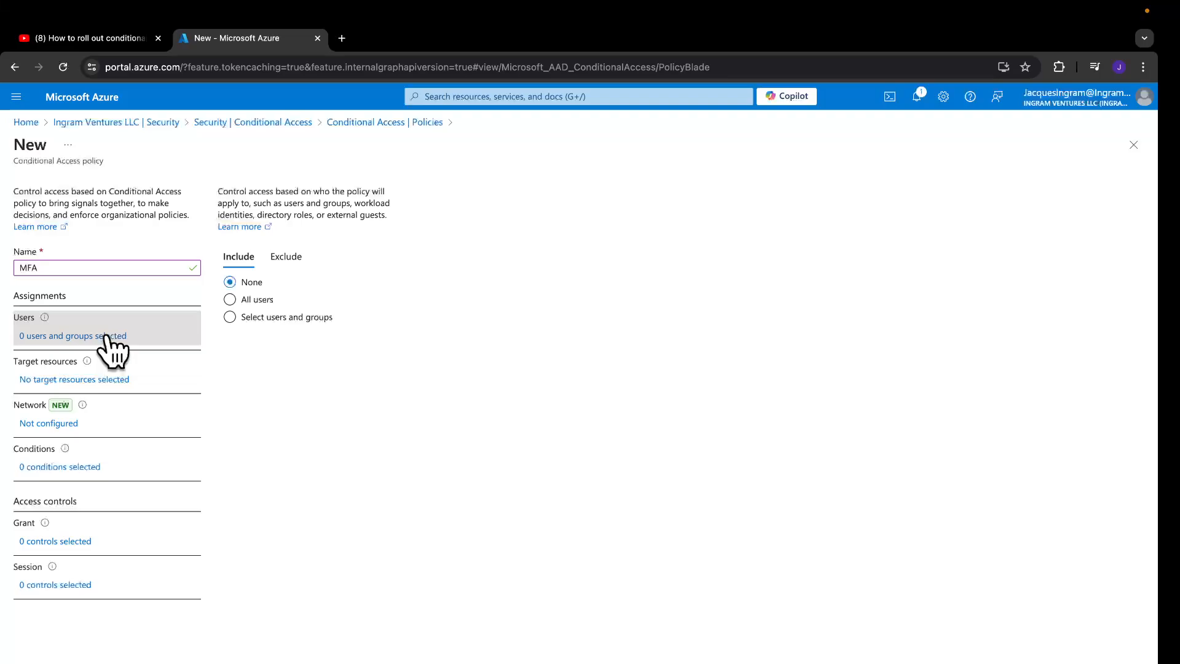
left_click(234, 318)
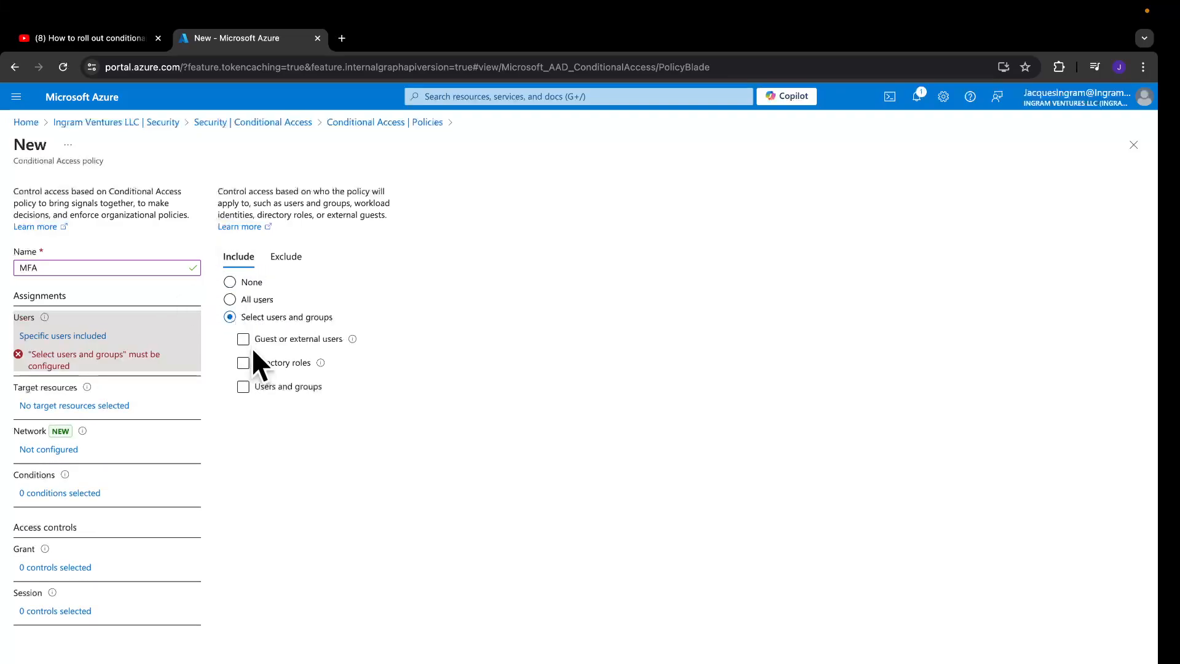
left_click(245, 387)
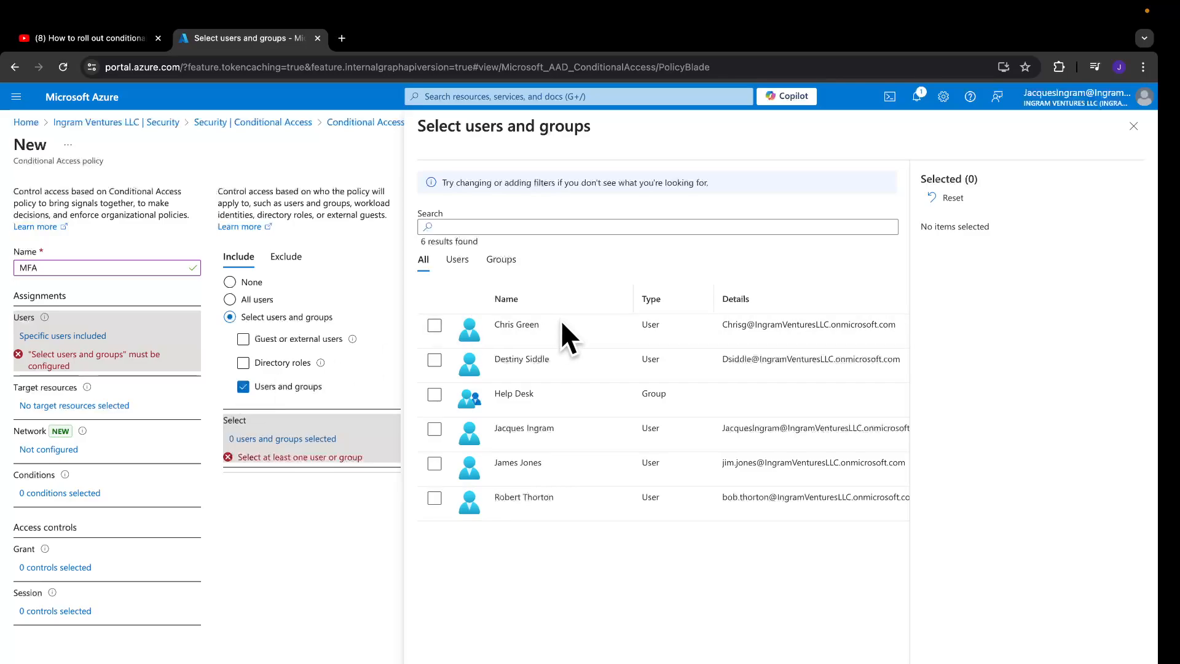
left_click(501, 264)
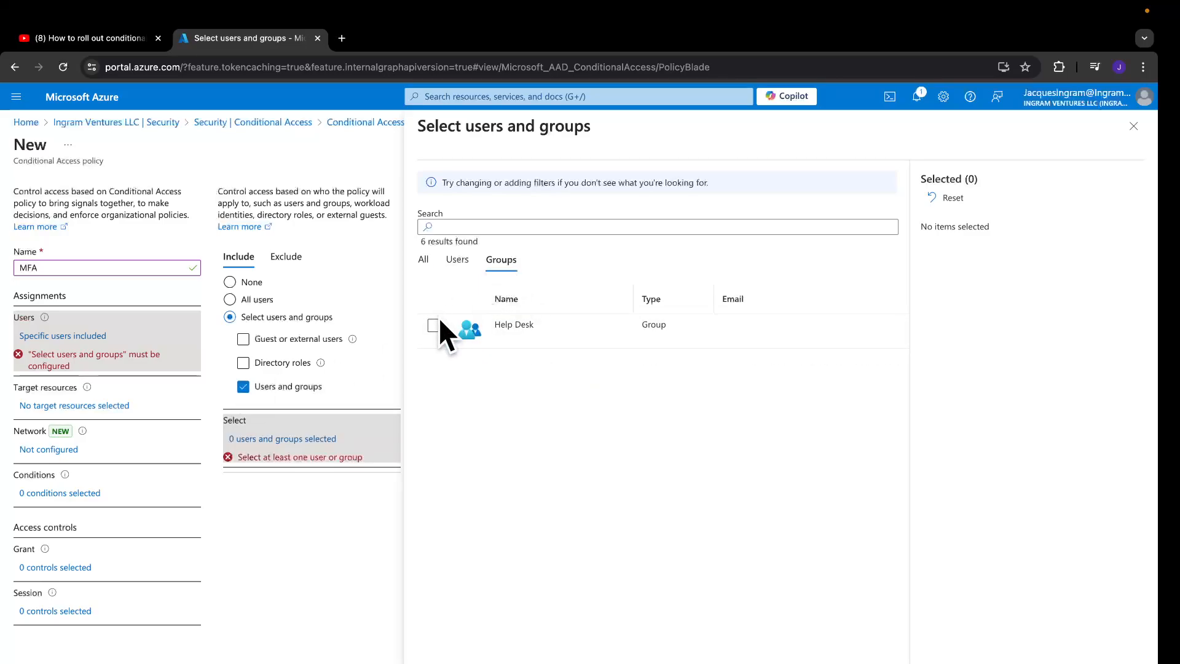
left_click(435, 325)
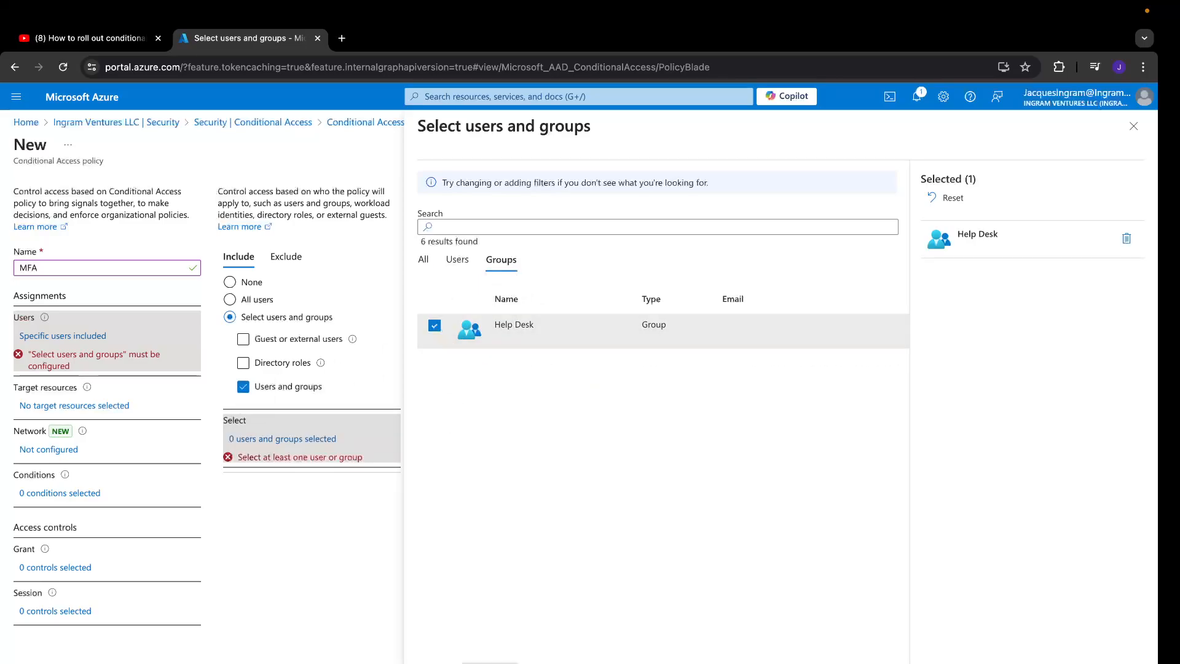
left_click(446, 662)
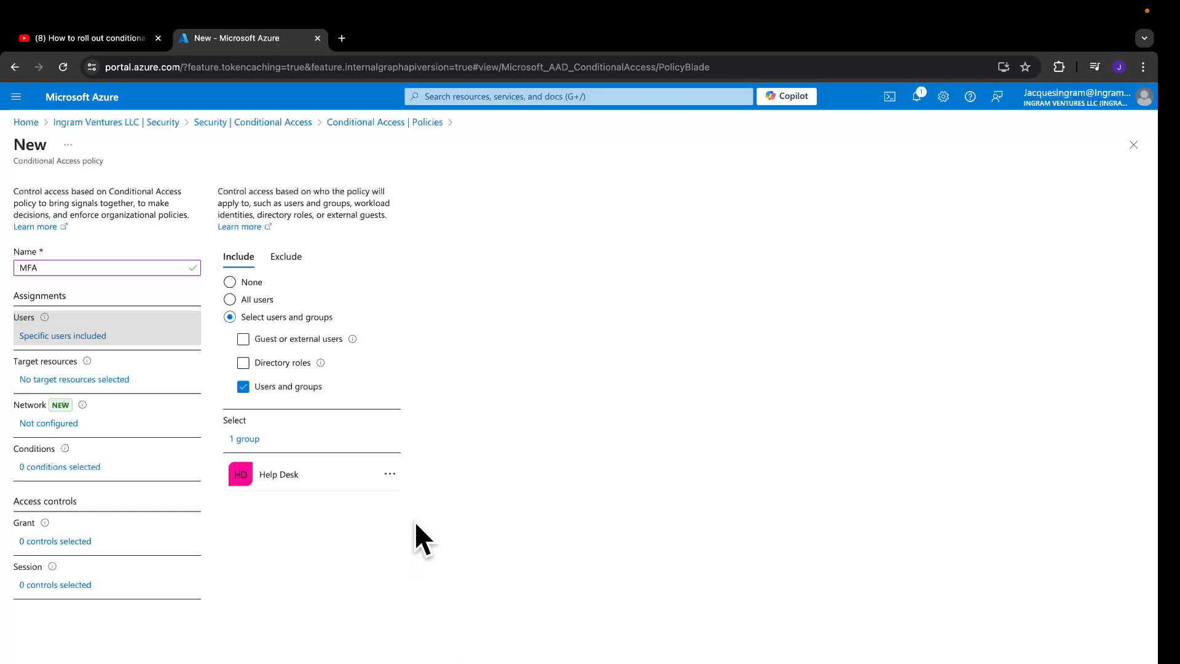
left_click(114, 381)
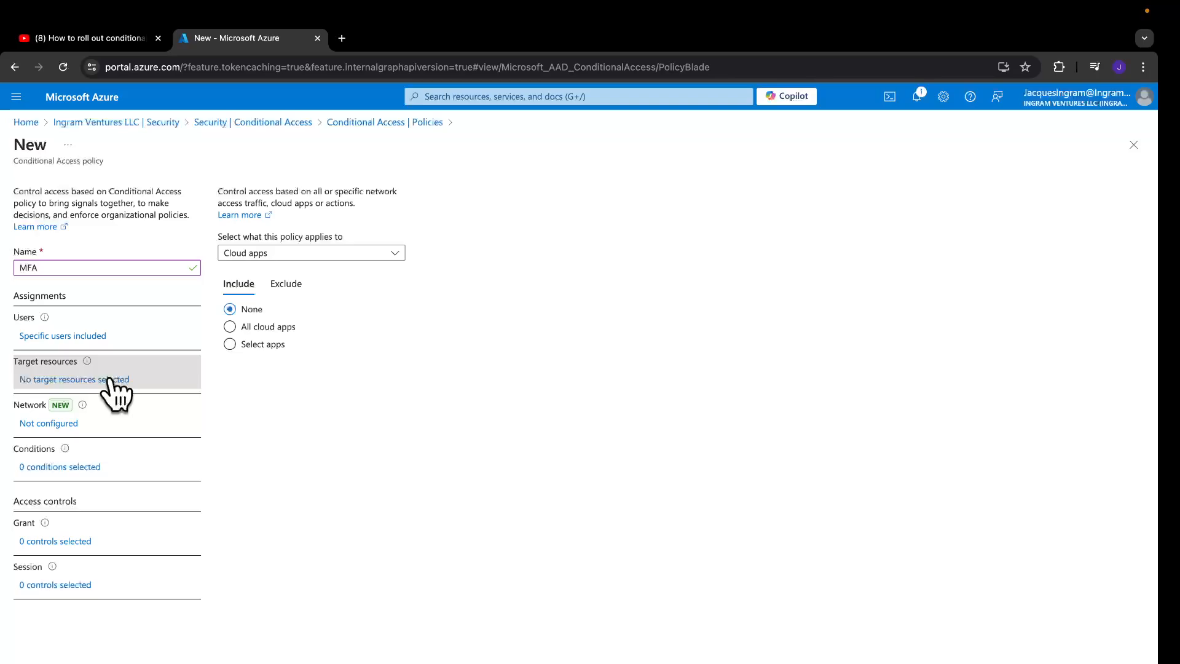
Target the policy at all cloud apps.
left_click(230, 327)
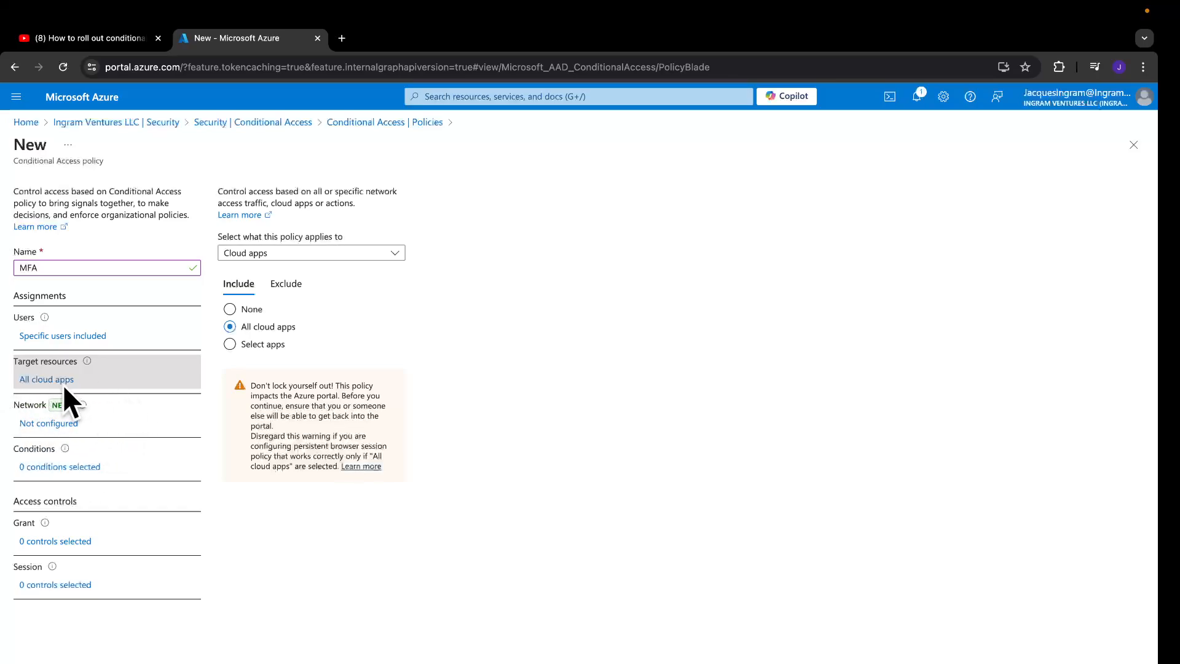
left_click(65, 467)
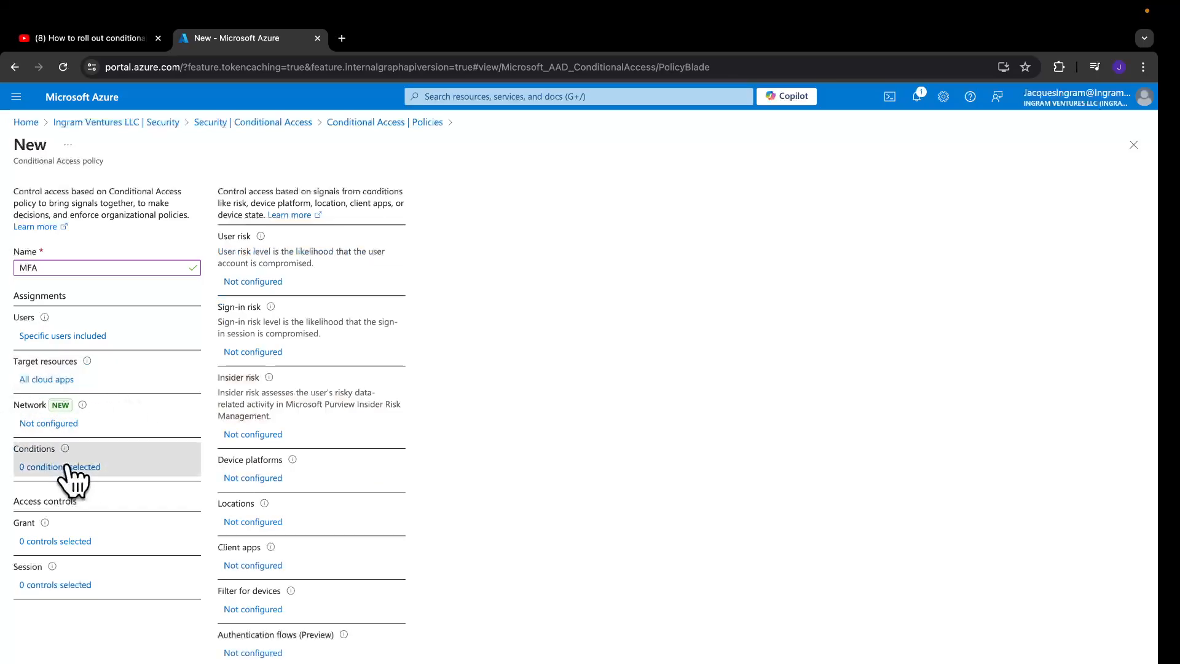
scroll(367, 375, "down", 1)
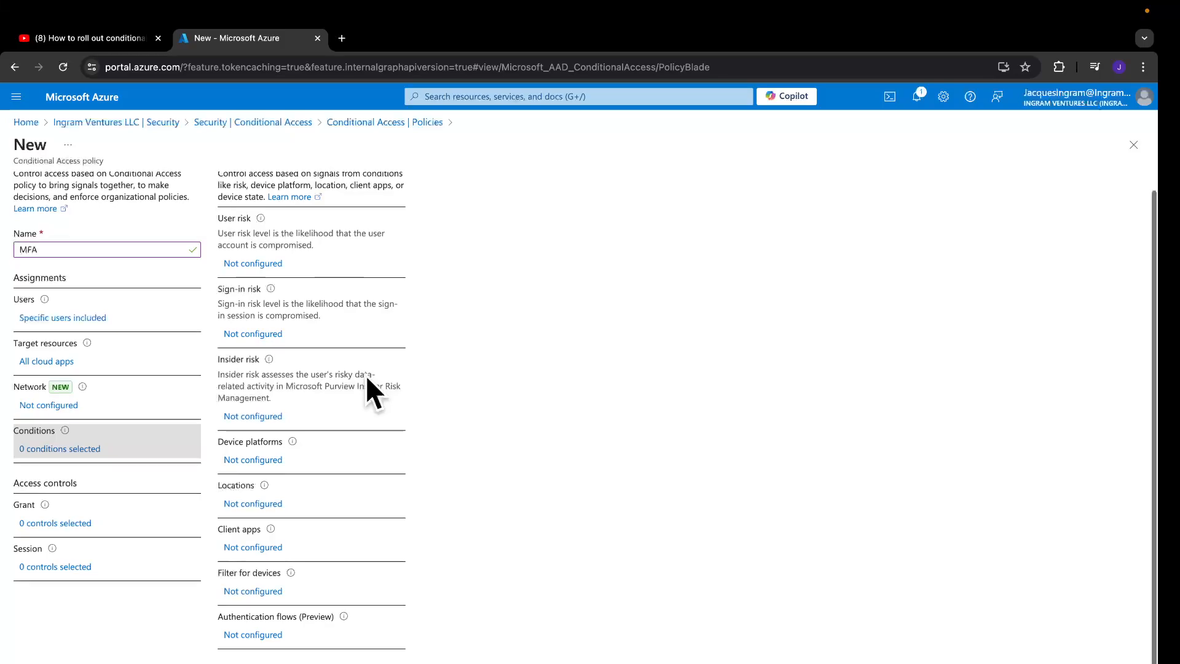
scroll(366, 375, "up", 1)
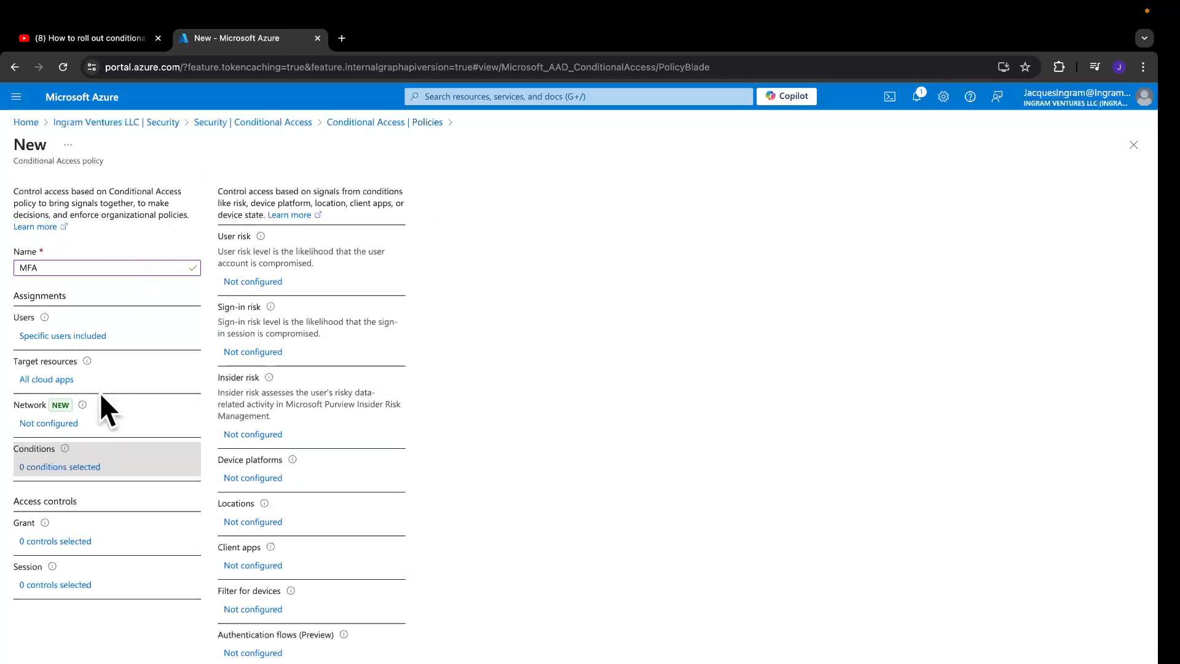
Grant access only when multifactor authentication is required and completed.
left_click(74, 543)
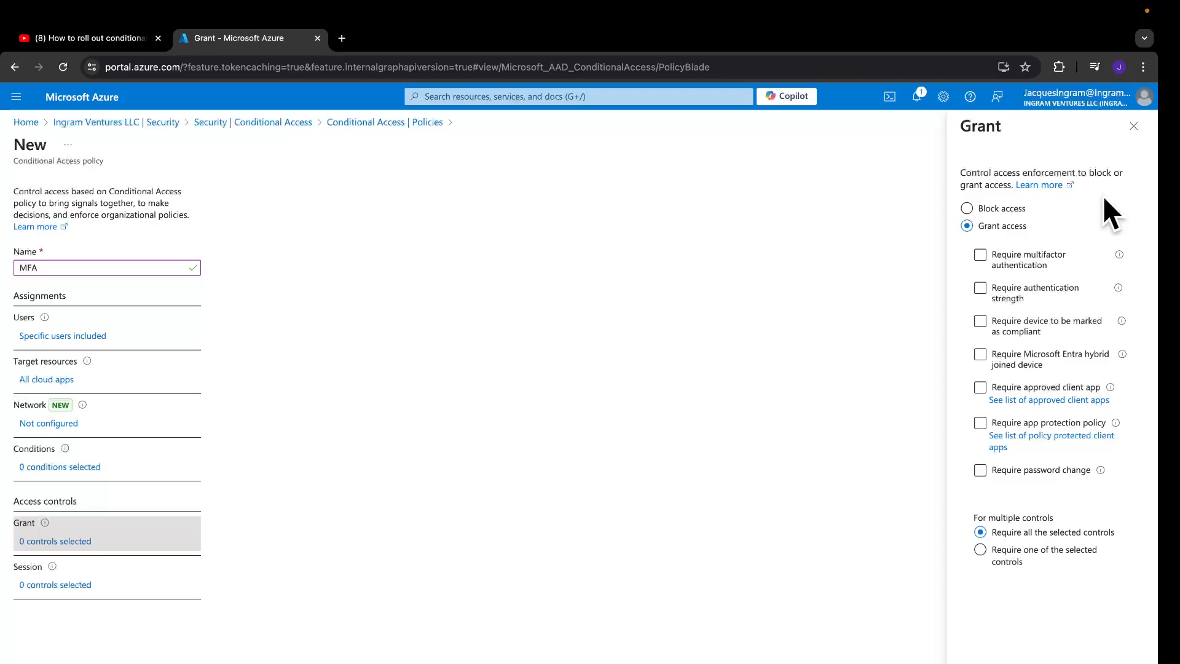
left_click(981, 255)
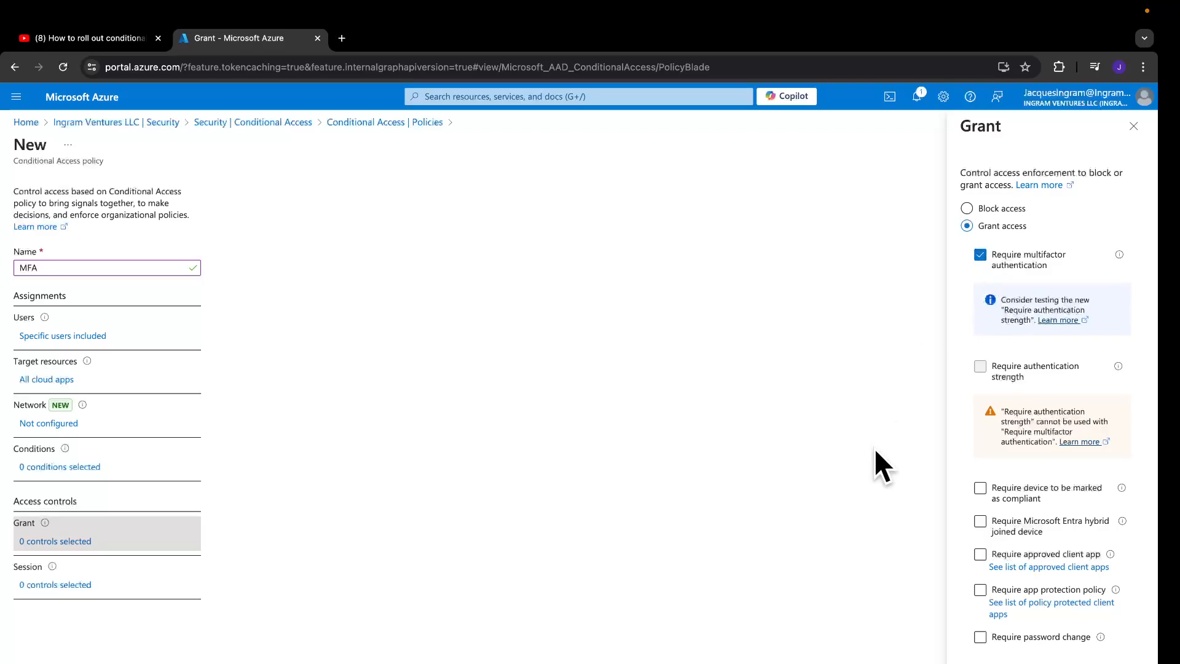
scroll(1052, 406, "down", 1)
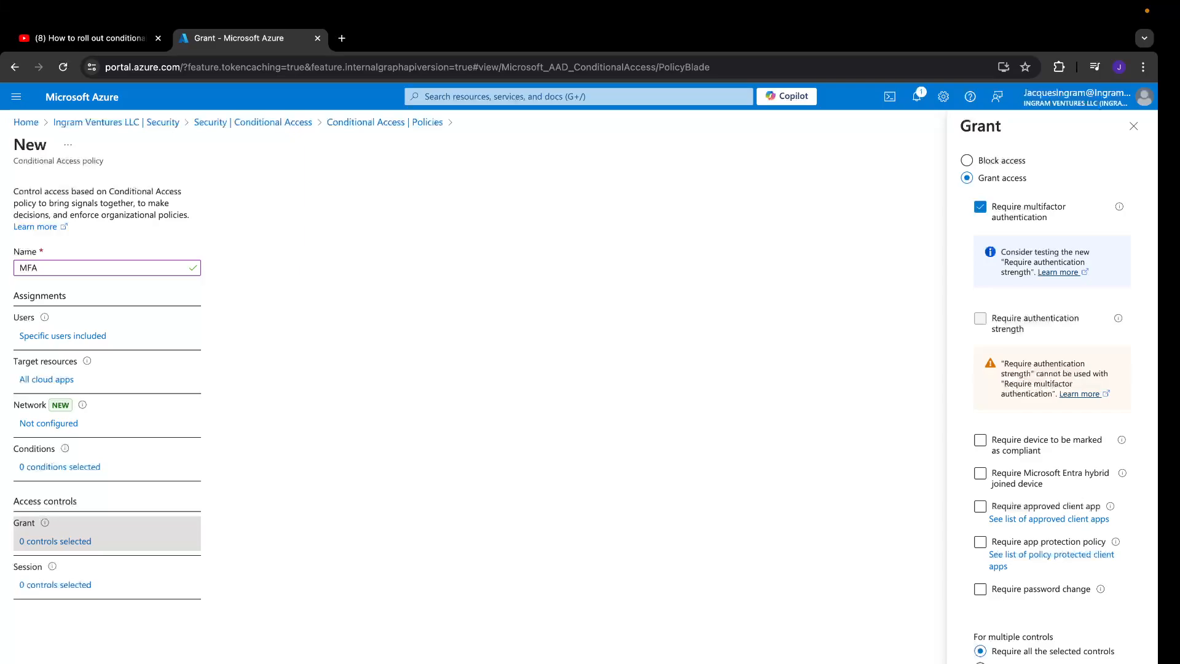
left_click(987, 663)
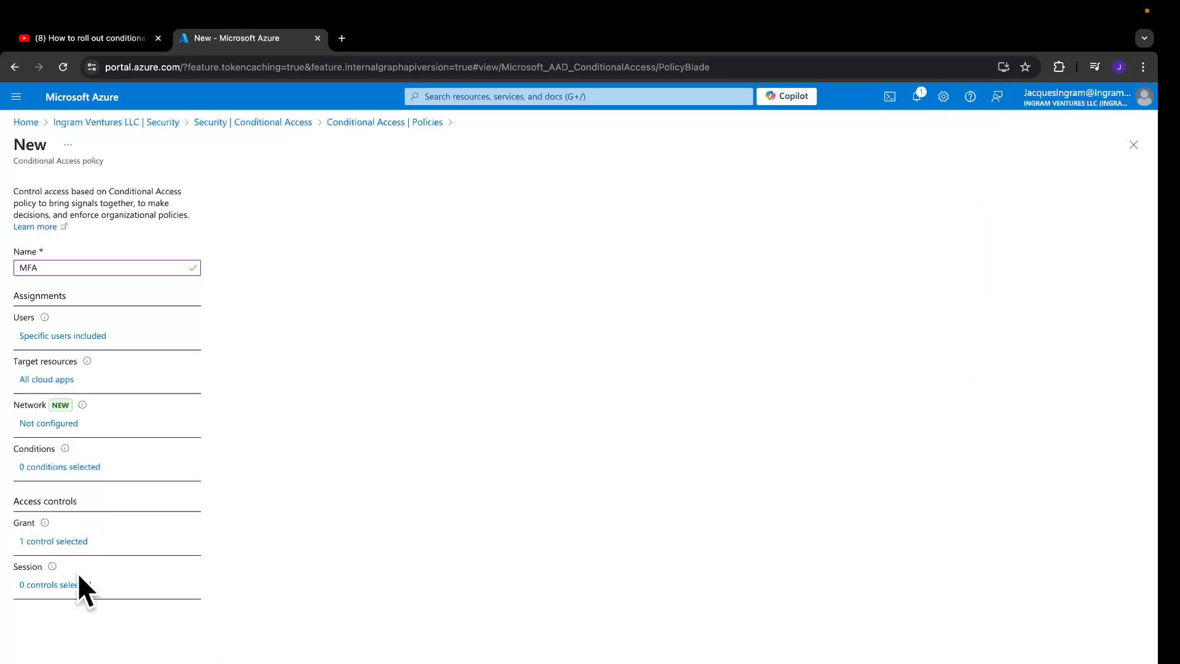
Enable Conditional Access App Control for sessions in Monitor only (Preview) mode.
left_click(64, 587)
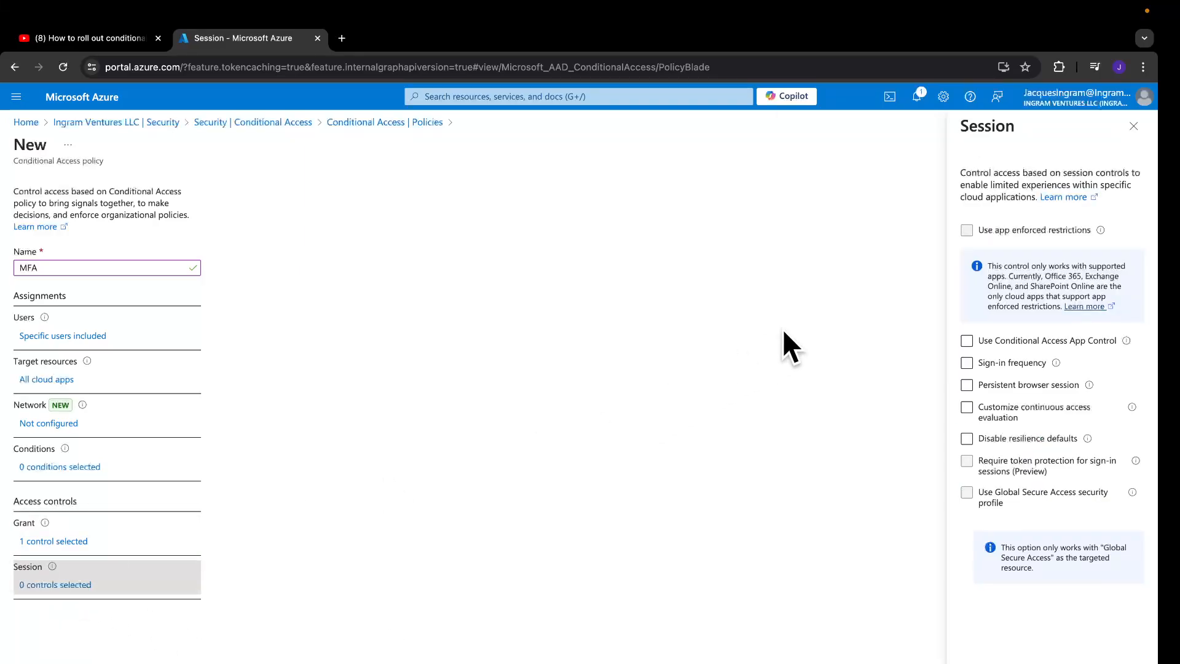
left_click(965, 342)
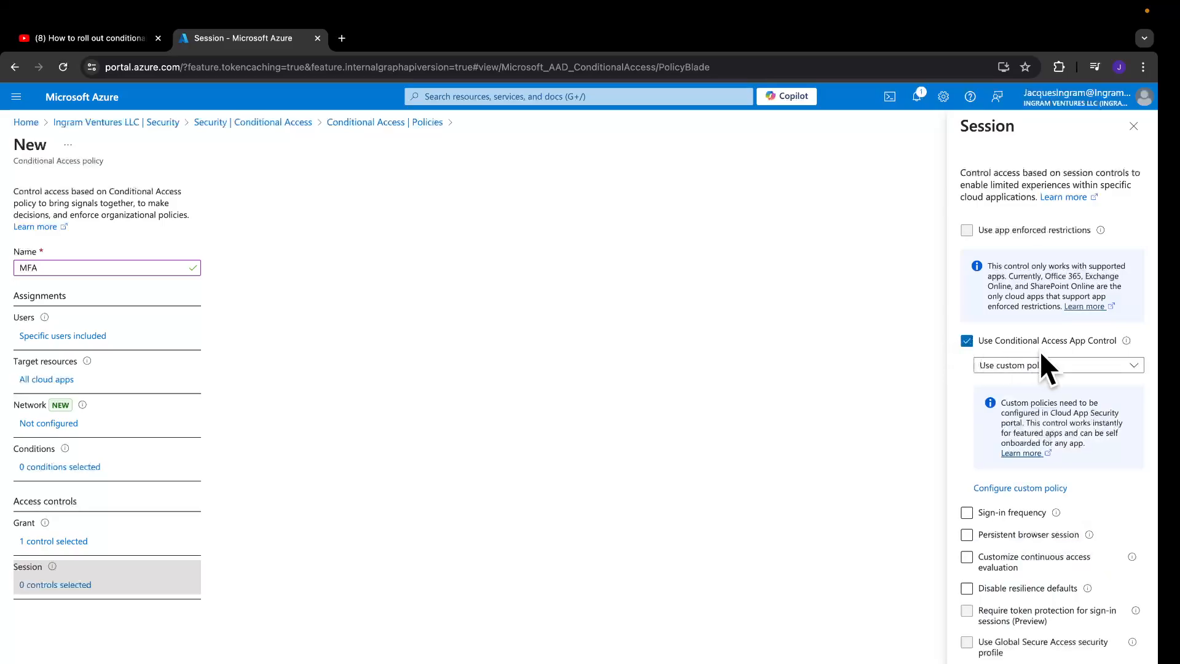
left_click(1069, 369)
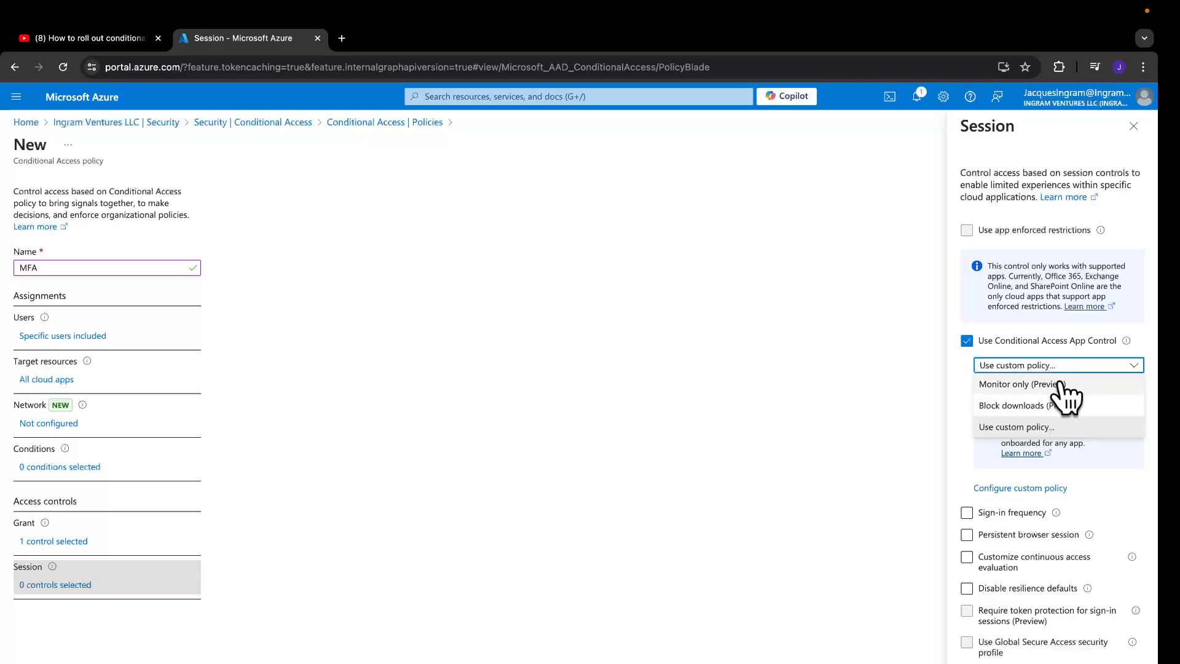
left_click(1052, 382)
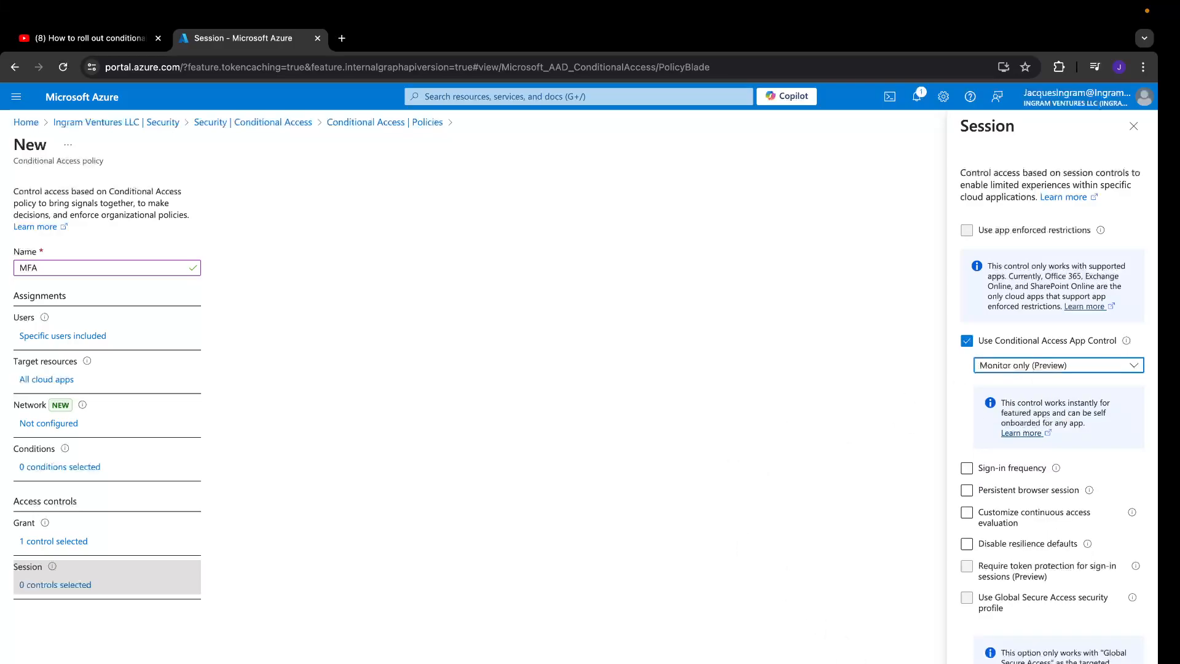
left_click(990, 663)
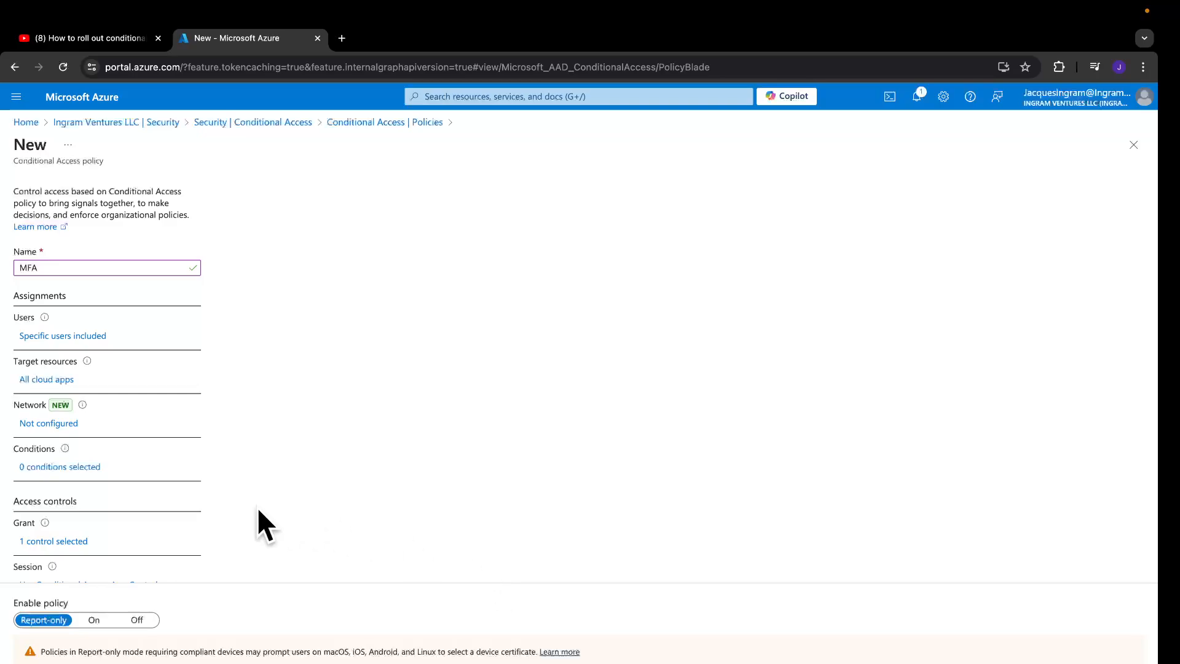
Create the MFA policy with Enable policy set to On.
scroll(257, 508, "down", 1)
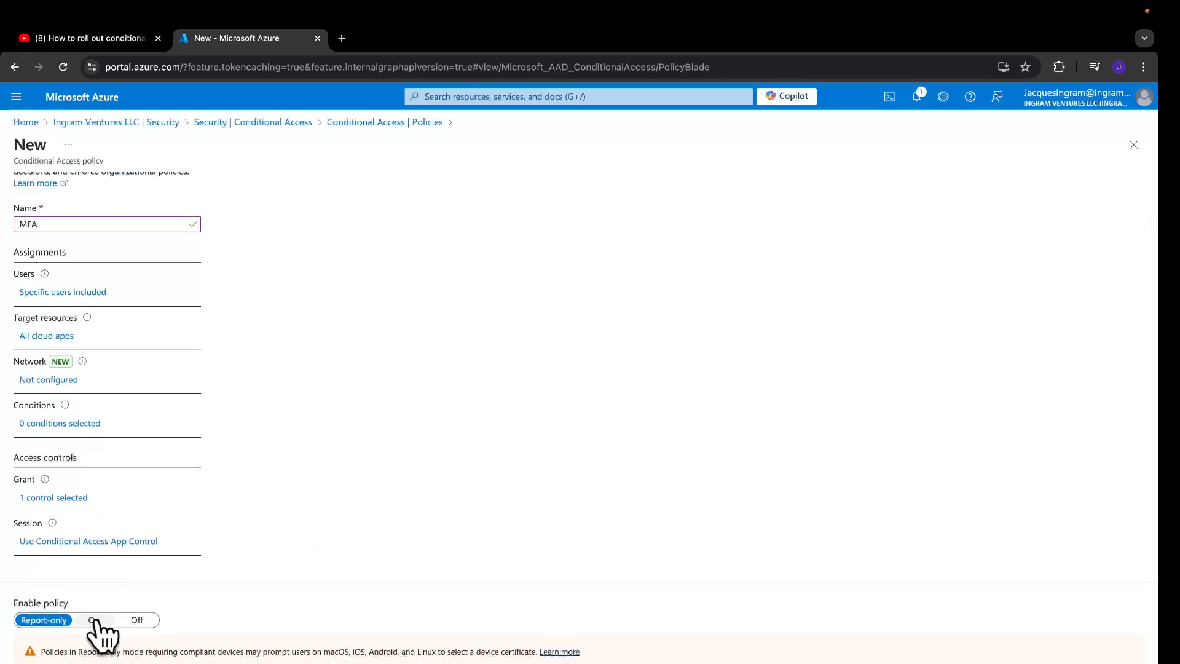
scroll(98, 620, "up", 1)
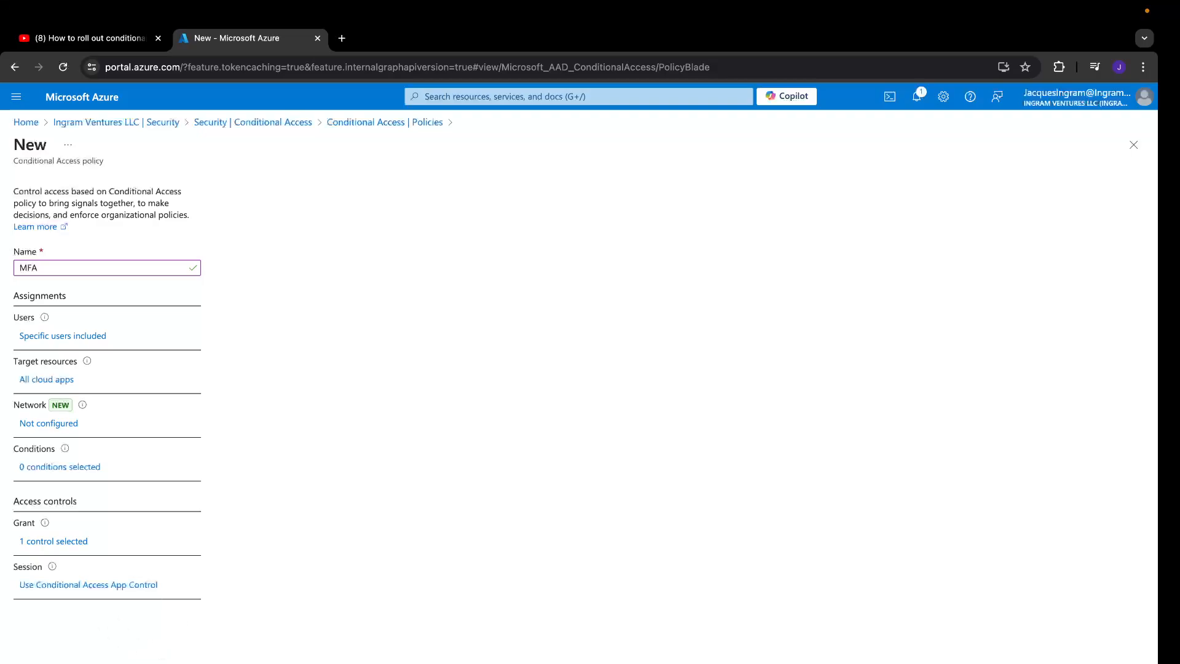
left_click(38, 663)
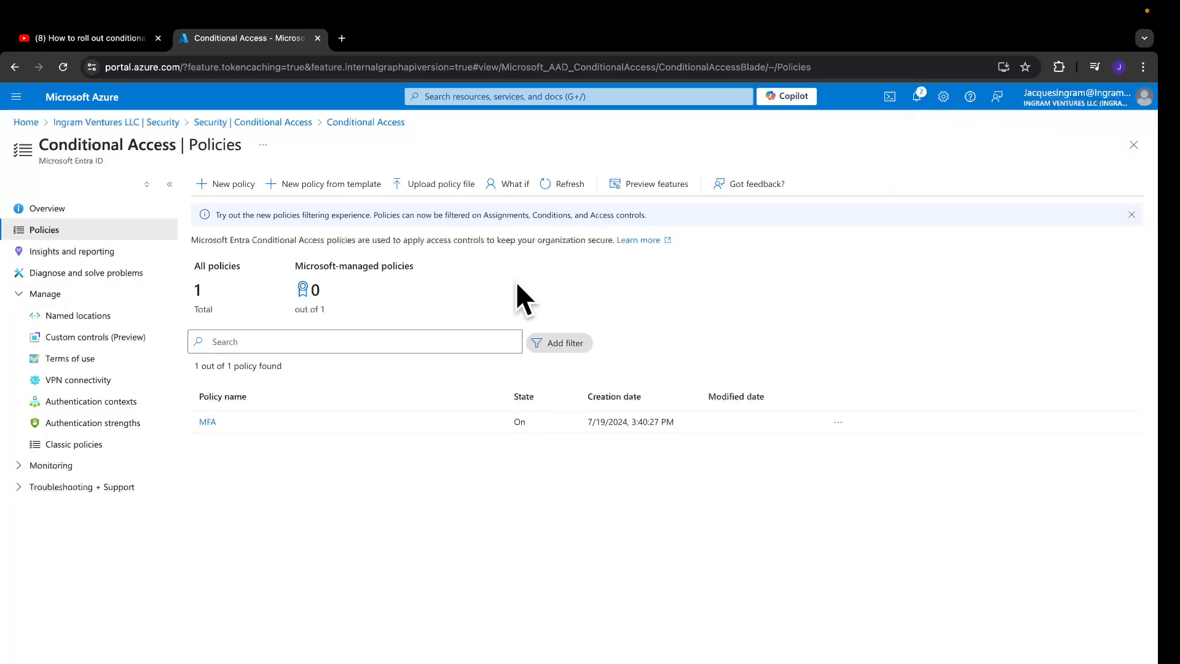
Switch desktops back to Apple Notes showing the MFA ticket.
key("ctrl+Left")
key("ctrl+Right")
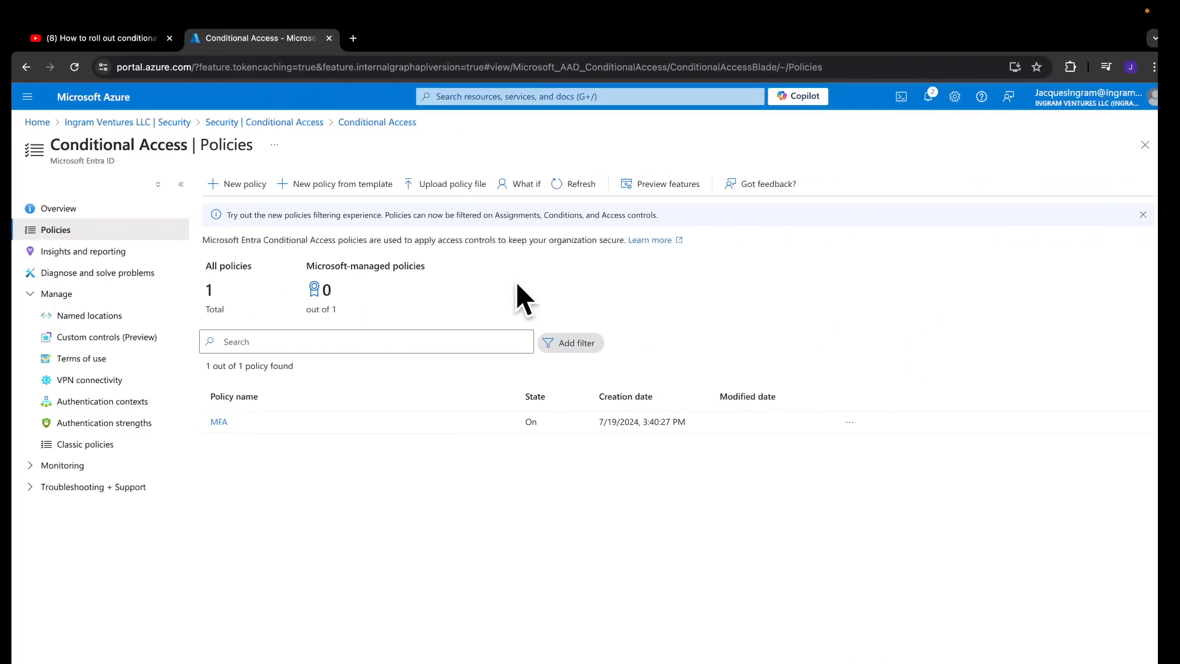
key("ctrl+Left")
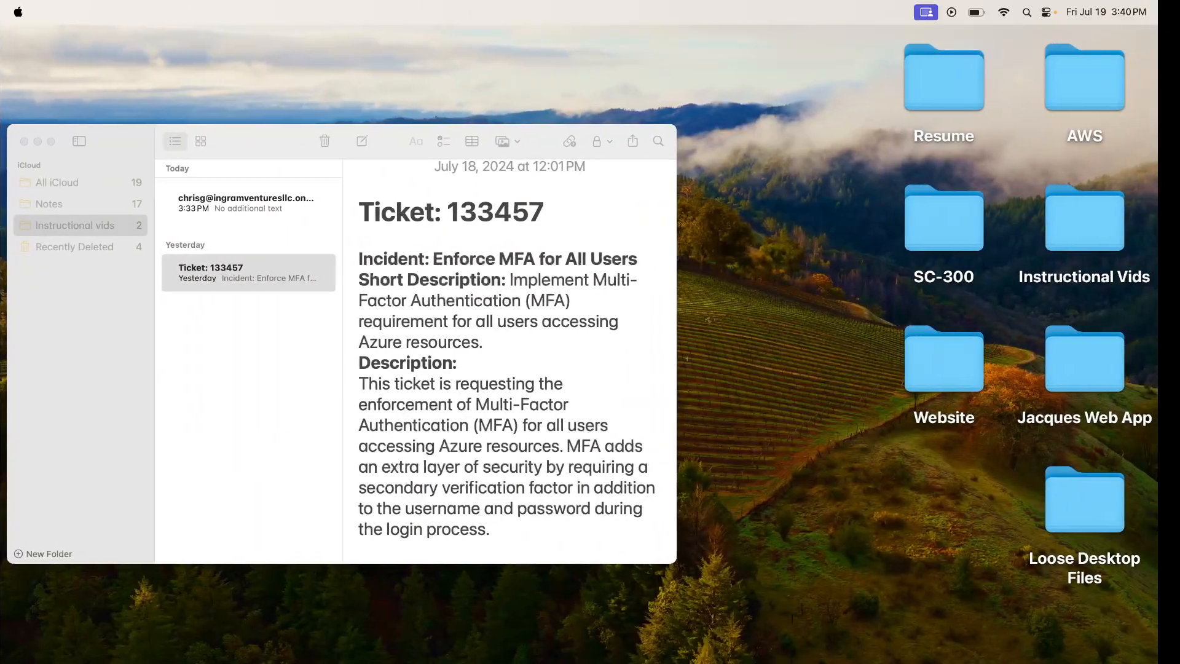
Choose a different account at sign-in and copy the test user's e-mail address from Notes.
key("ctrl+Right")
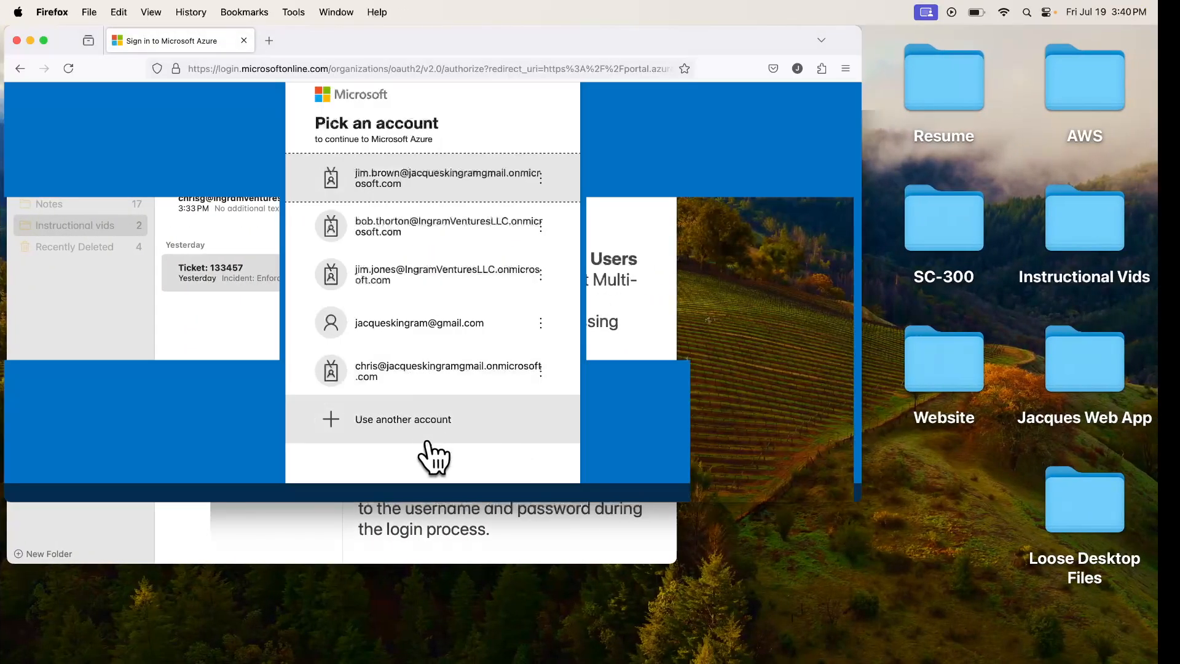
left_click(451, 418)
key("ctrl+Left")
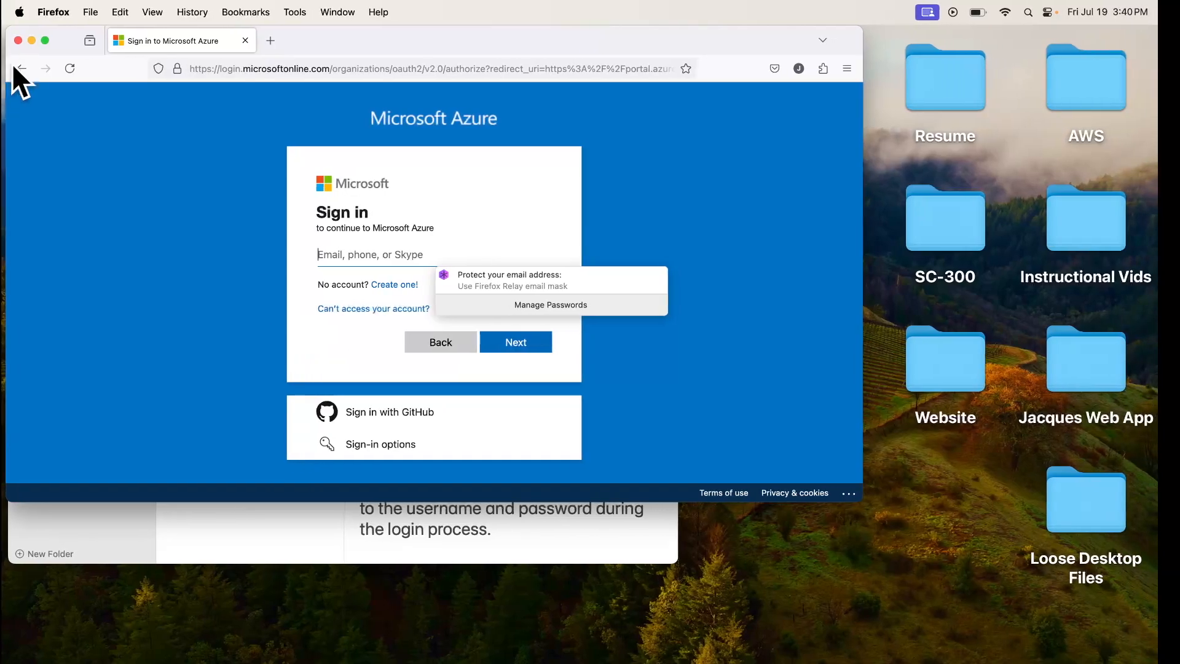
left_click(28, 38)
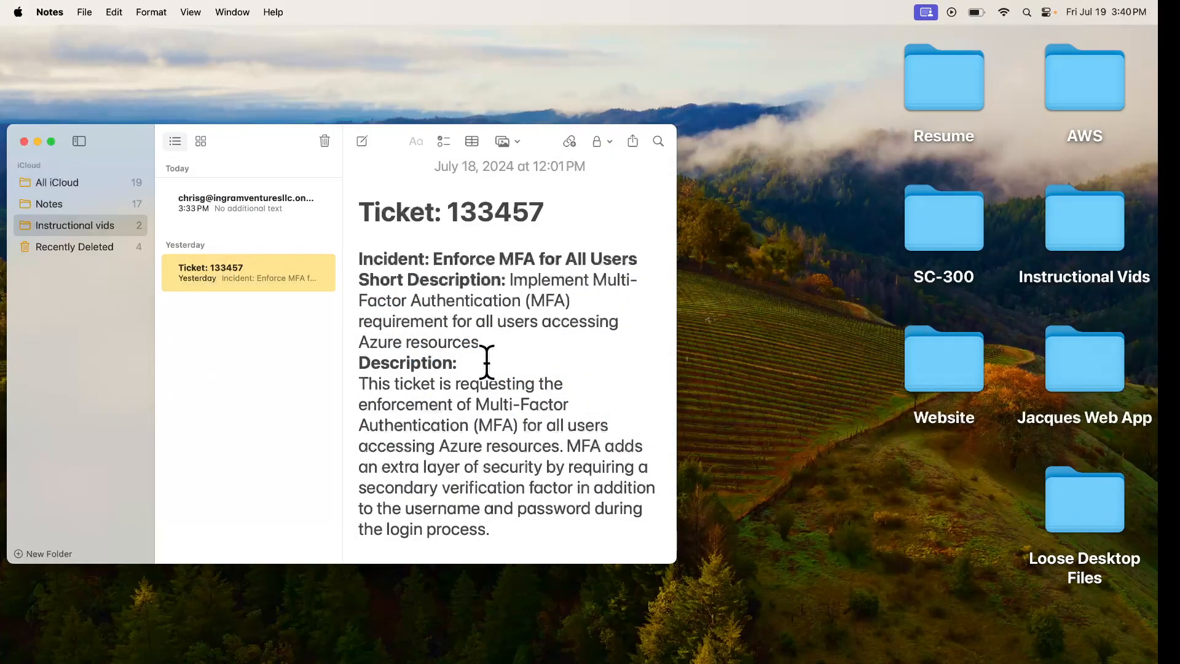
left_click(261, 195)
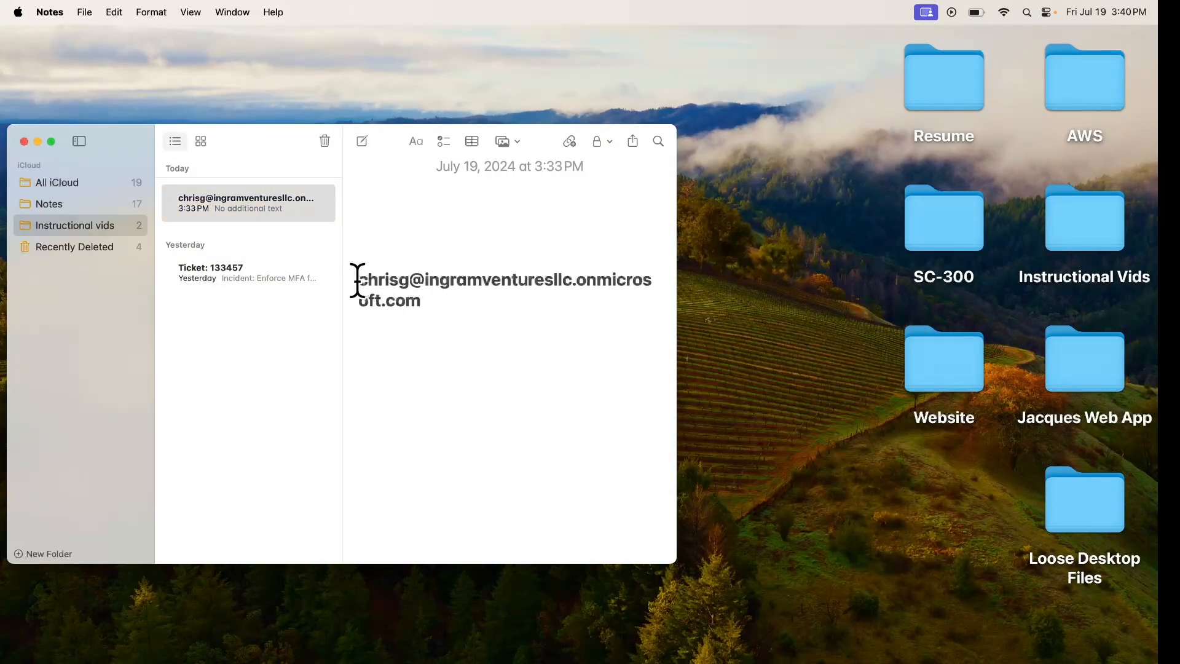
left_click_drag(356, 279, 427, 295)
key("super+c")
key("ctrl+Right")
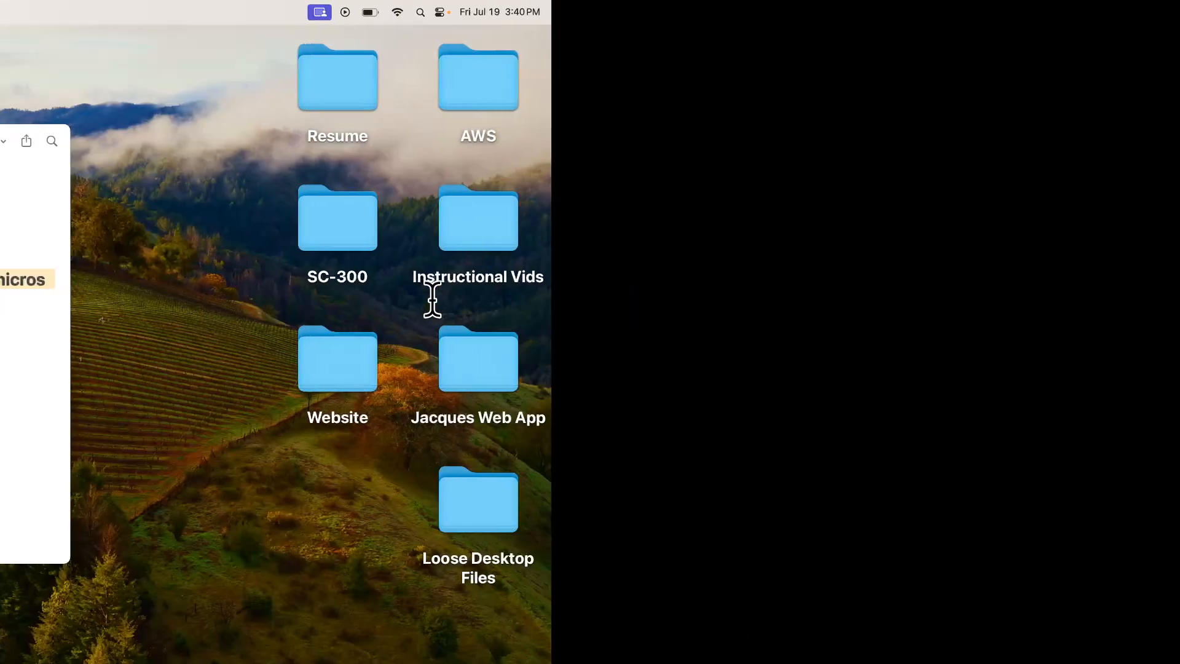
key("ctrl+Left")
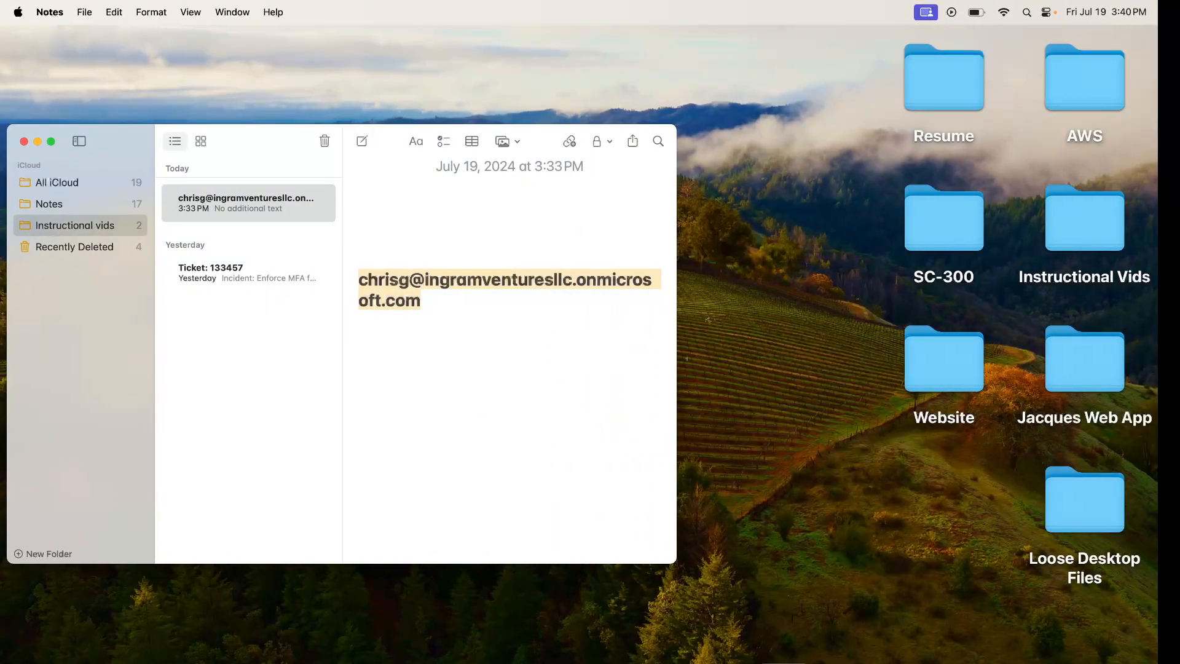
Sign in with the pasted account e-mail and its password, declining to save the password.
key("super+Tab")
left_click(402, 249)
left_click(401, 249)
key("super+v")
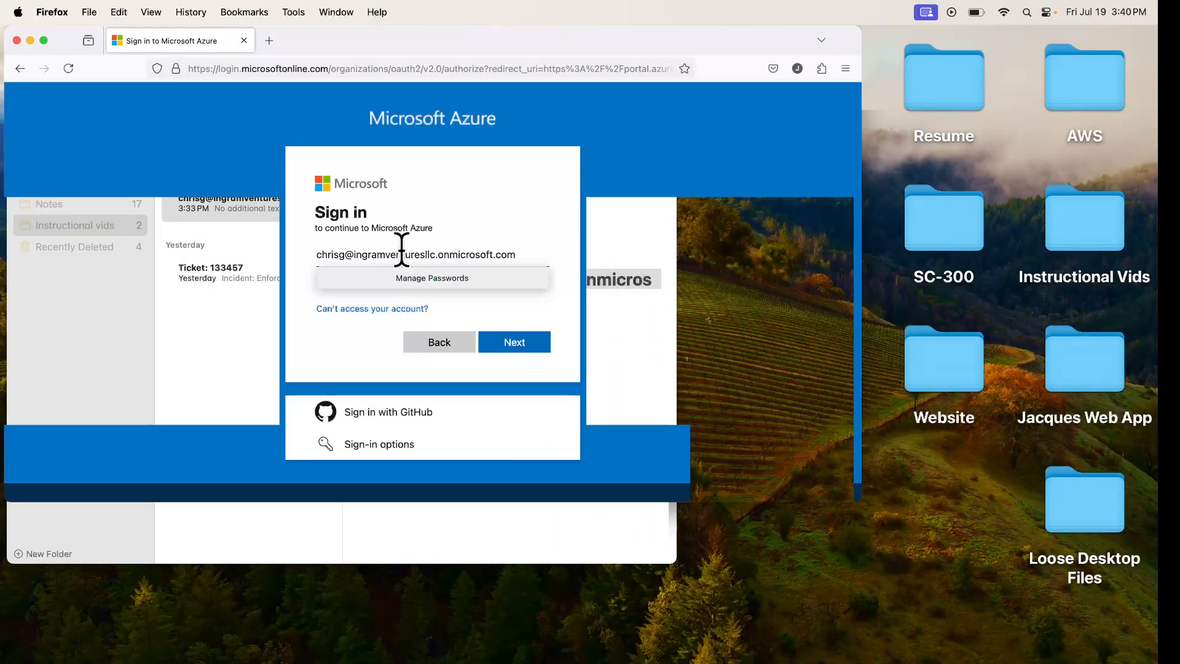
left_click(514, 342)
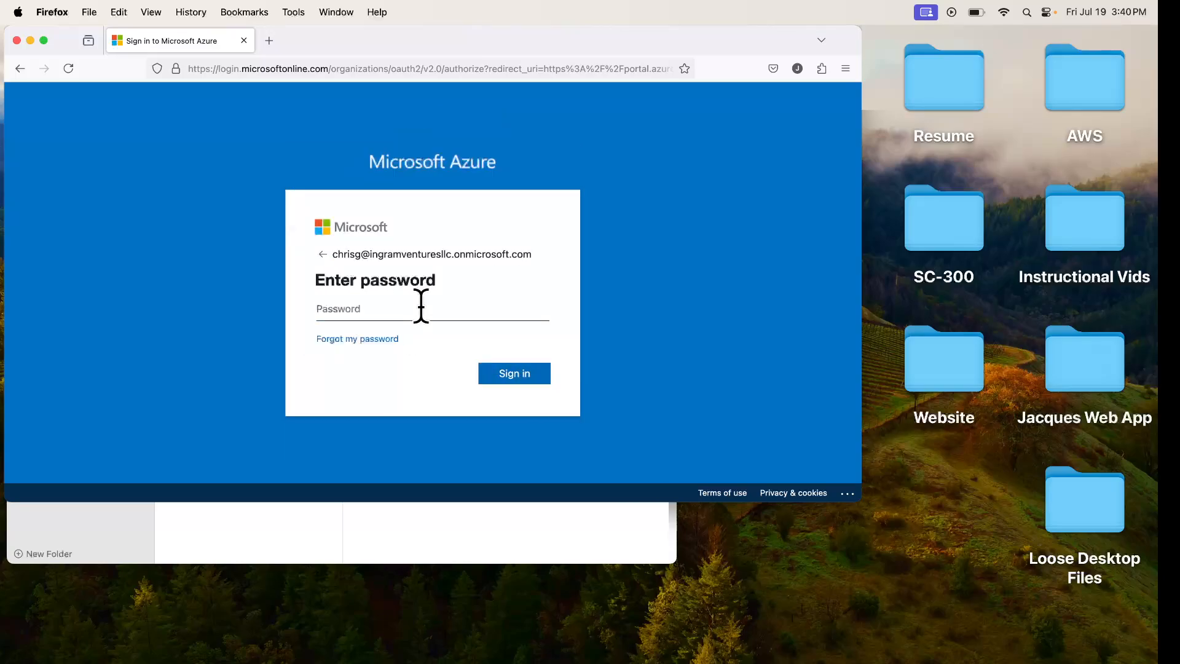
type("•••••")
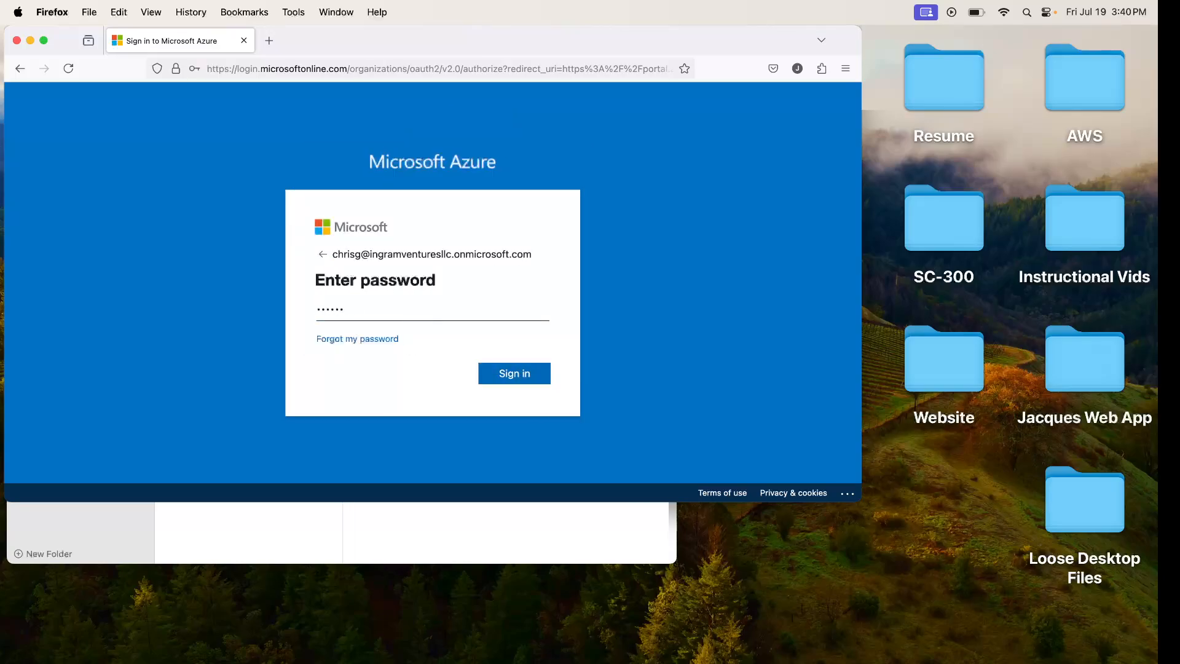
left_click(504, 372)
left_click(354, 229)
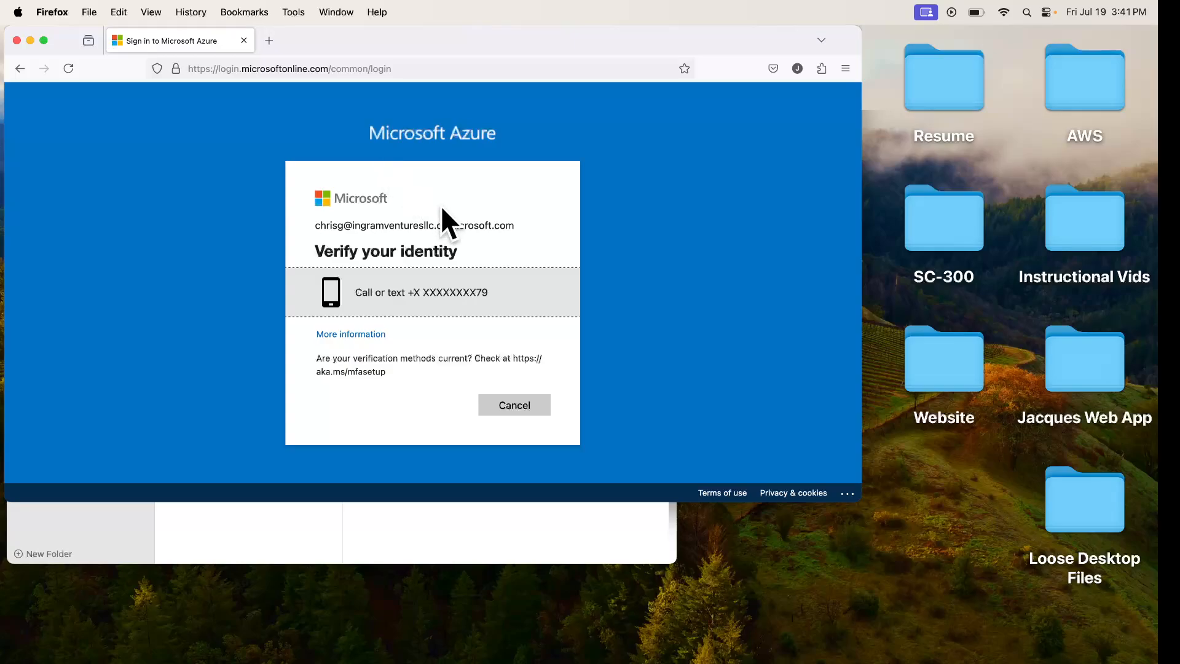
Verify the sign-in with the texted SMS code, then return to the Conditional Access policies desktop.
left_click(445, 288)
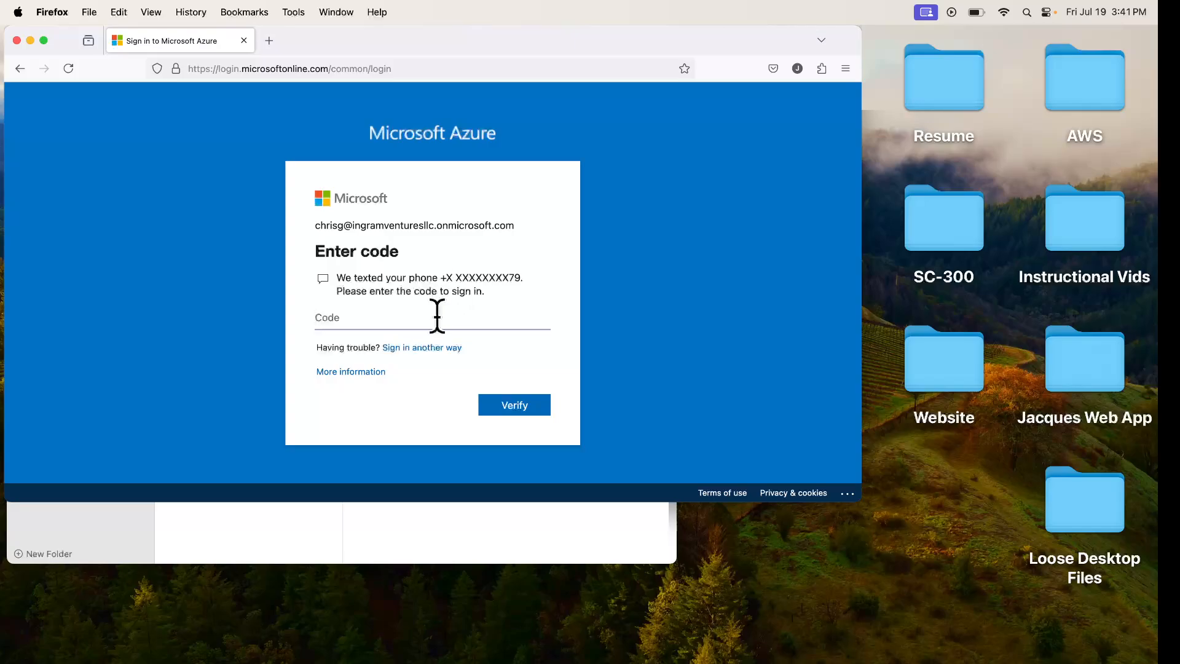
left_click(503, 404)
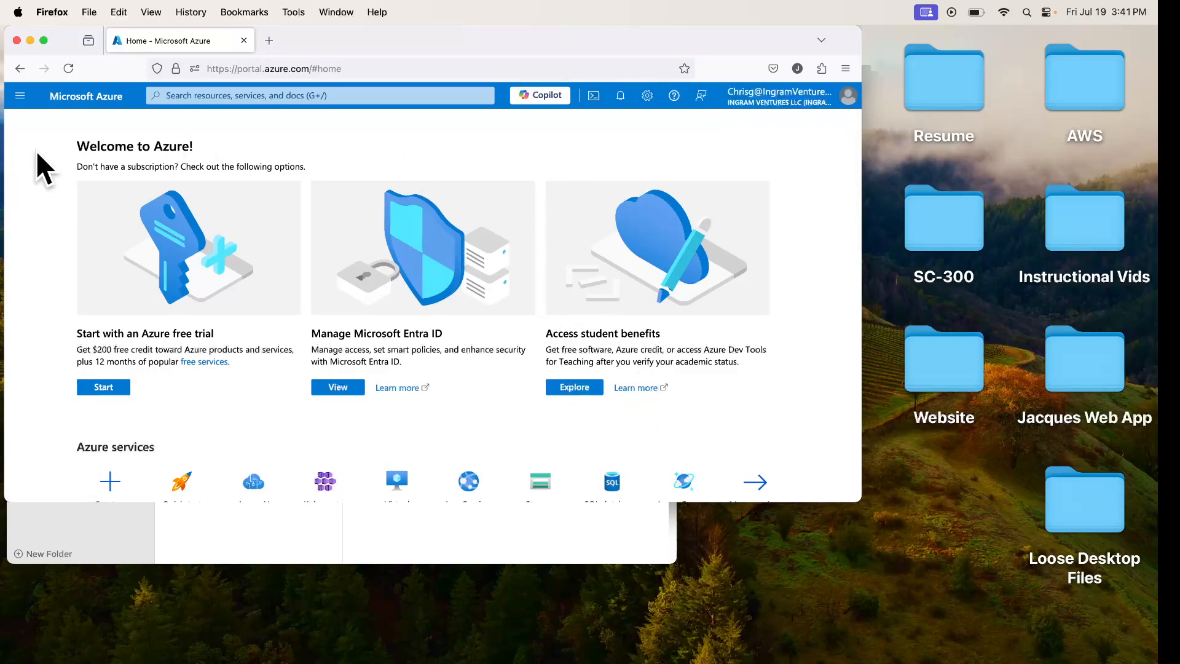
key("ctrl+Right")
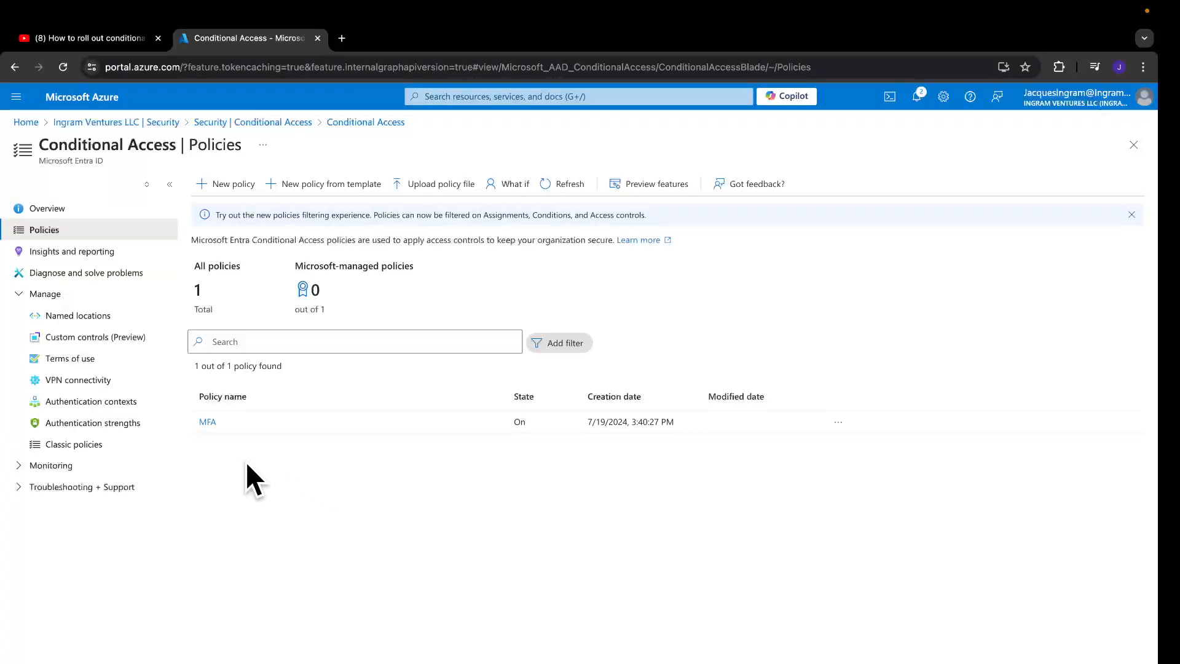
Open the MFA policy's details, go back to the policies list, then return to Azure Home.
left_click(207, 423)
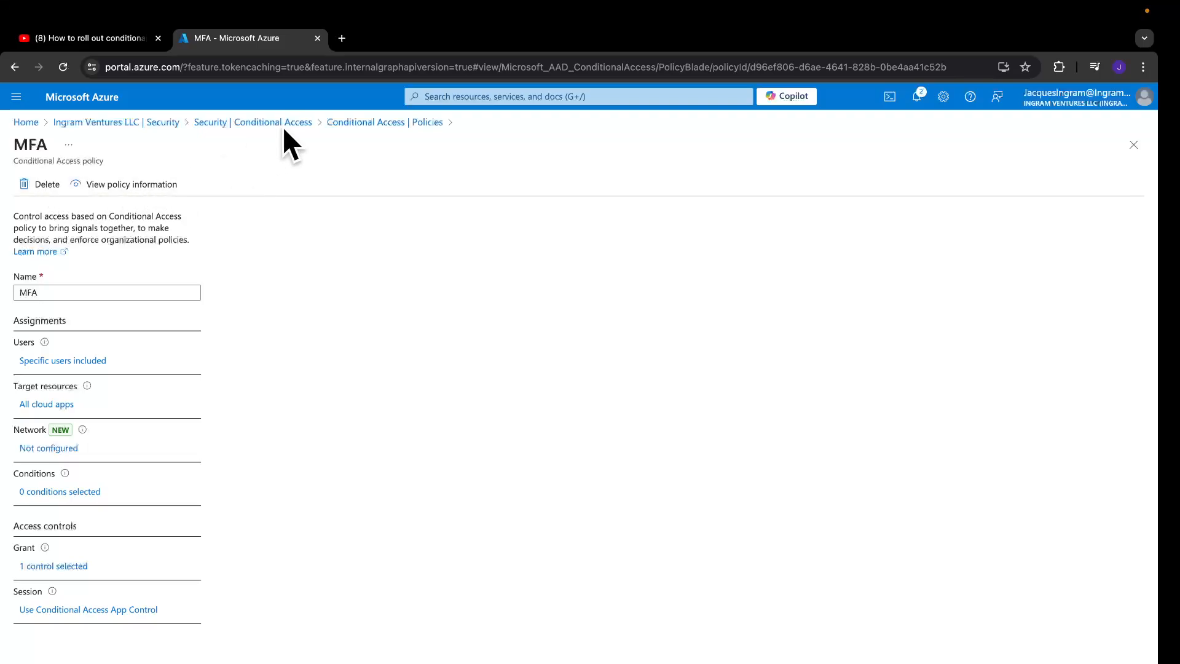
left_click(378, 123)
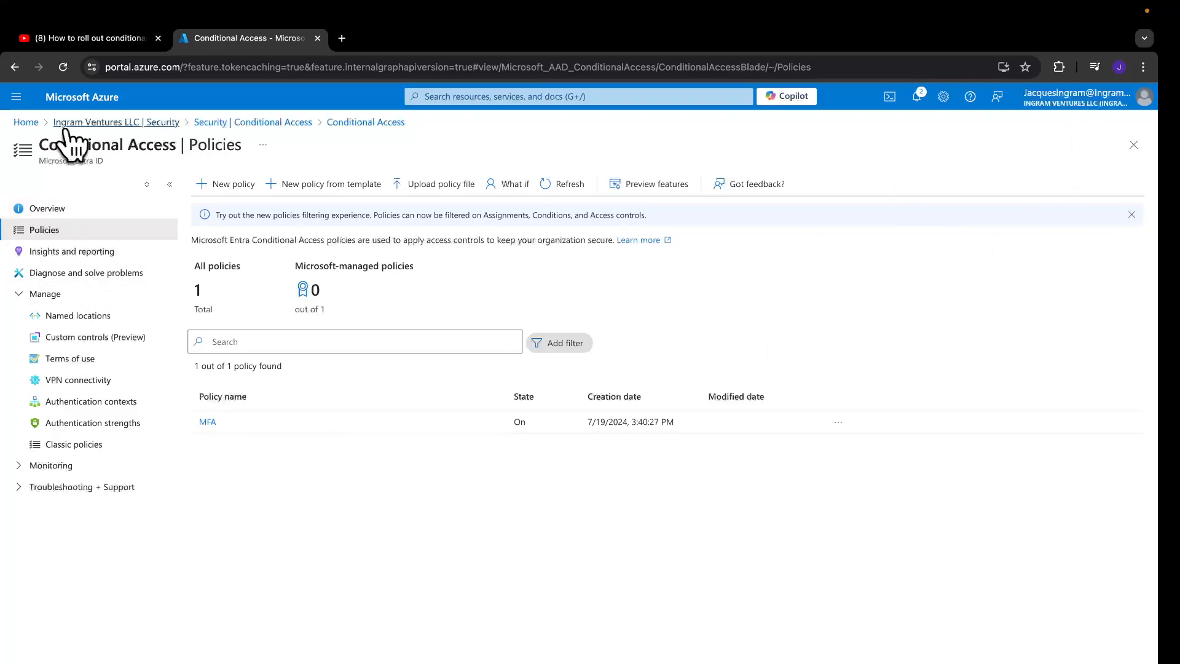
left_click(26, 123)
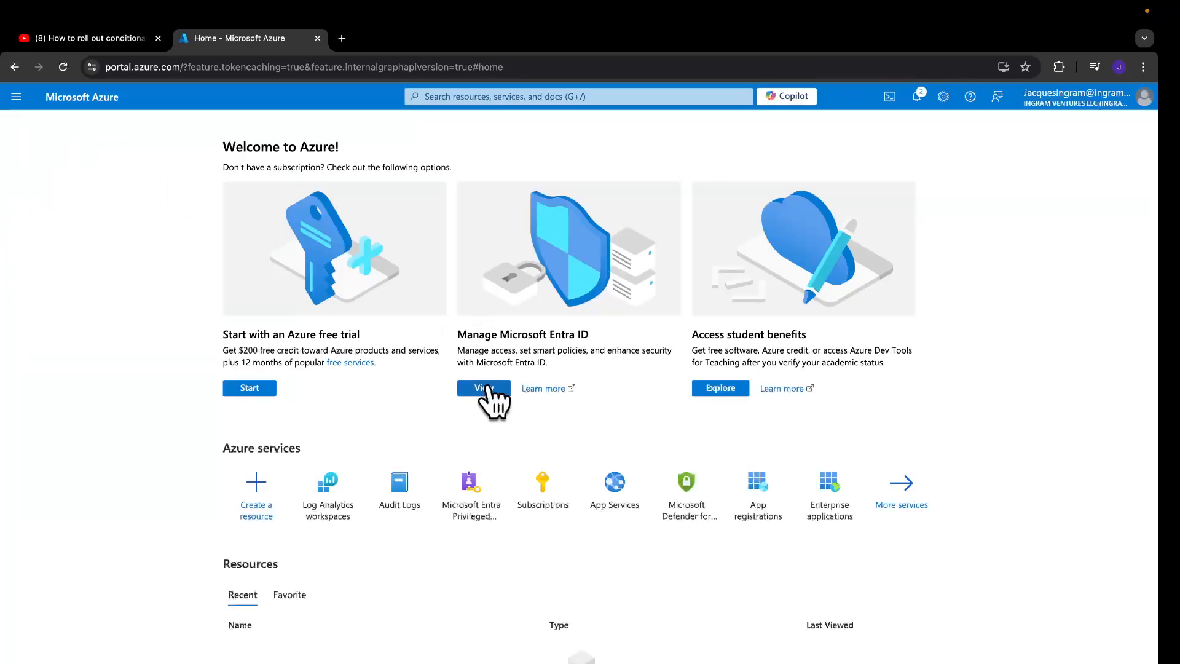
Open the authentication methods of the third member of the Help Desk group.
left_click(489, 389)
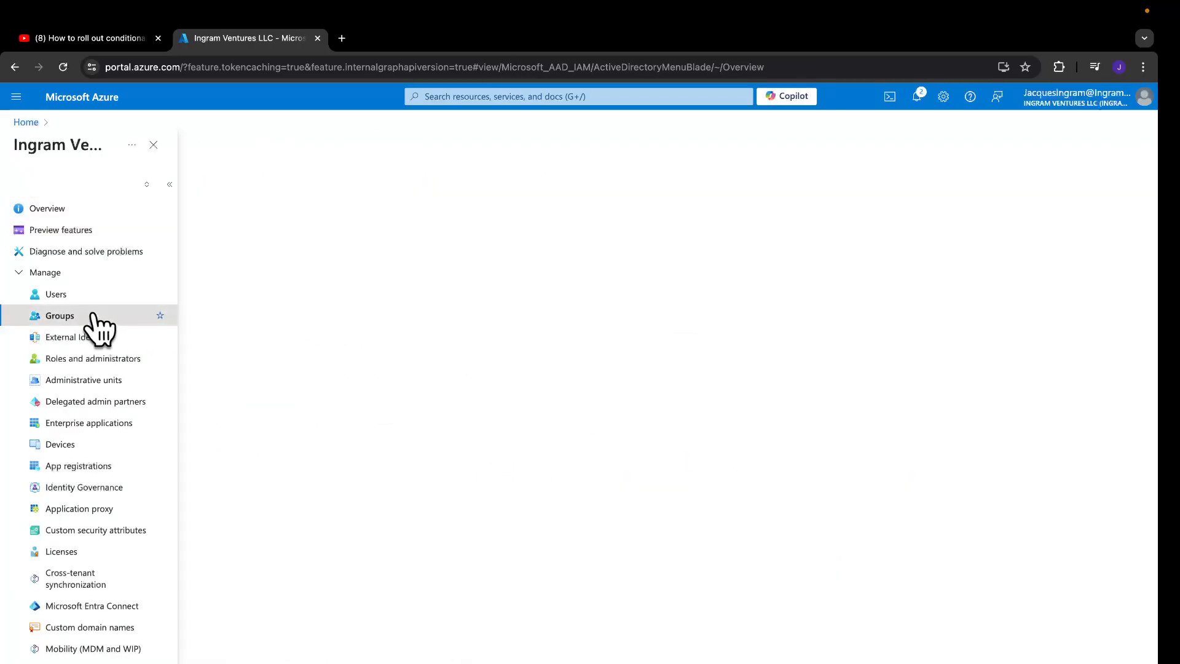
left_click(94, 316)
left_click(276, 348)
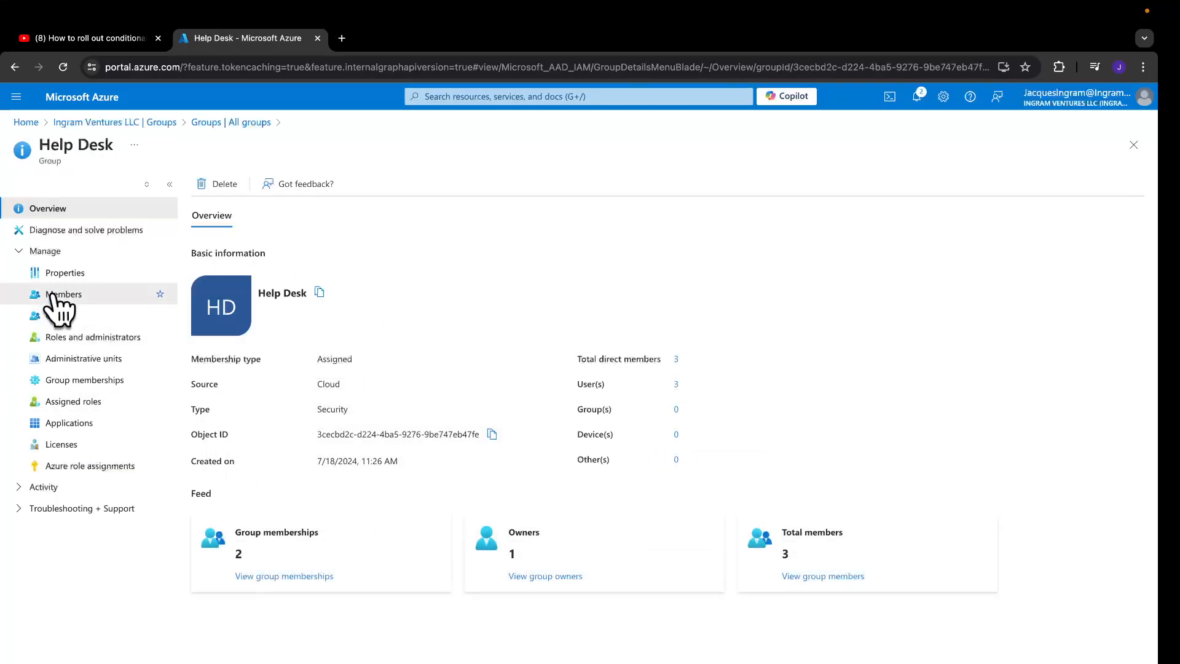
left_click(53, 296)
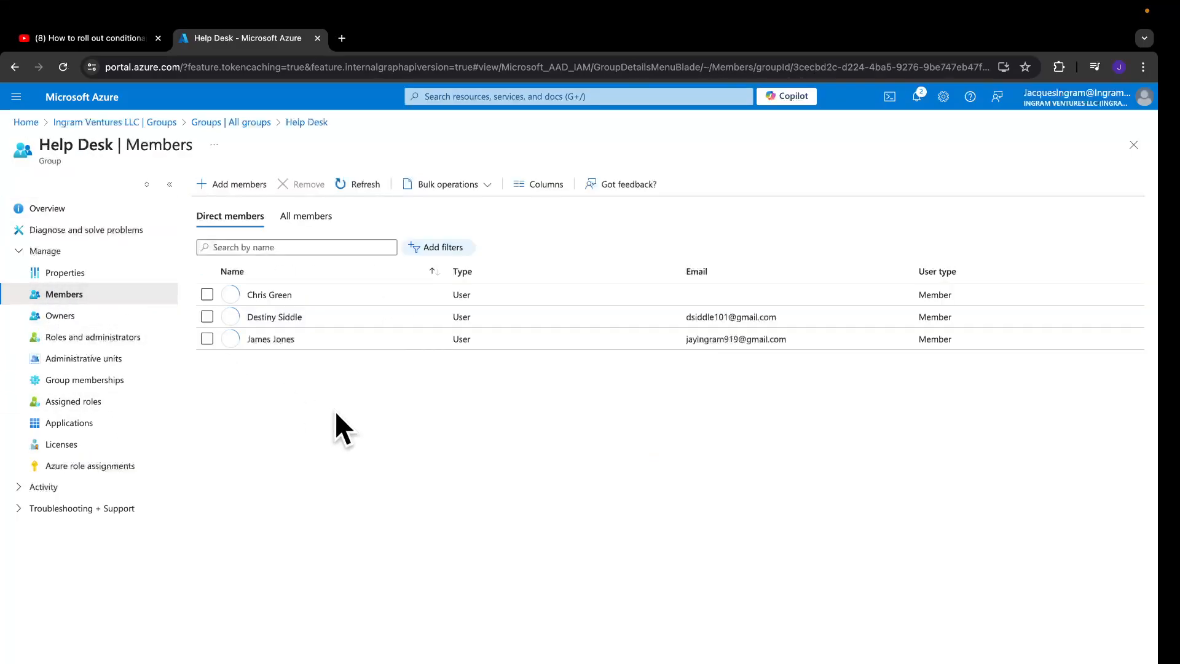
left_click(274, 340)
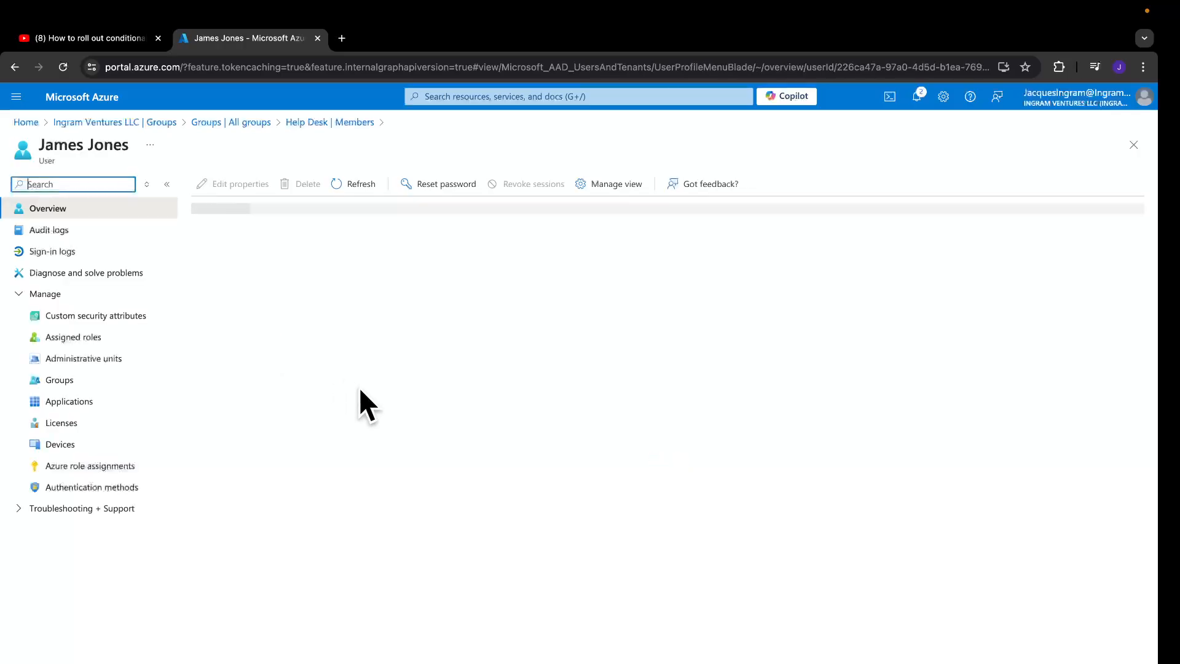
left_click(97, 482)
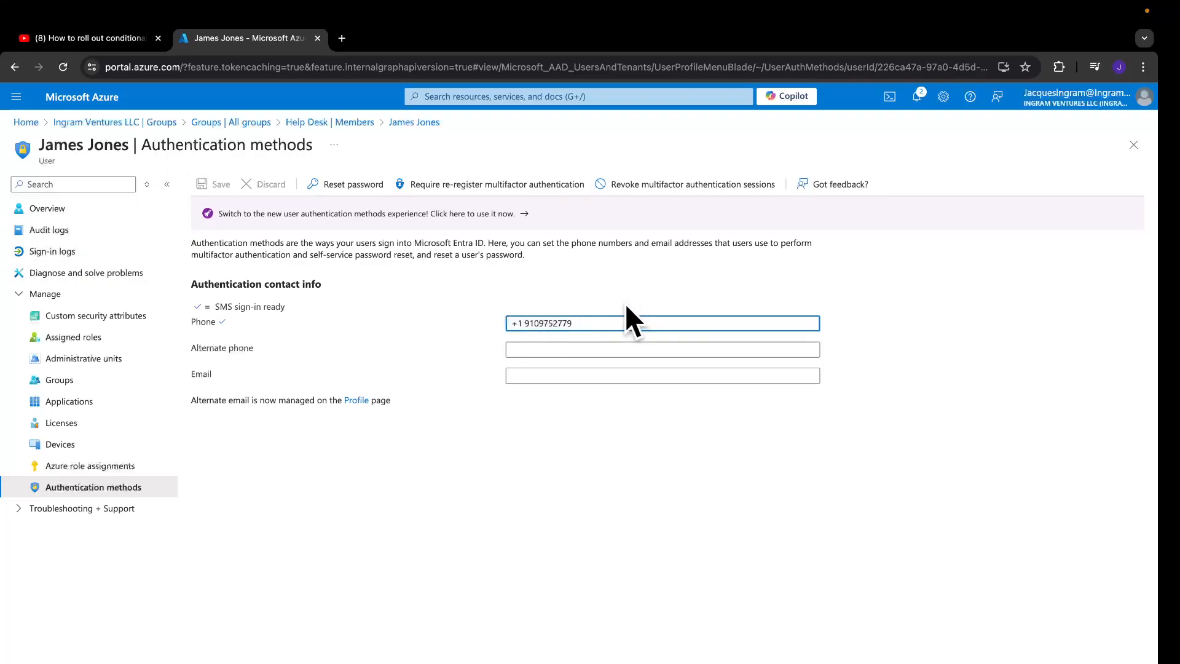
Clear the member's phone number, save, and select their sign-in address on Overview.
triple_click(605, 320)
key("BackSpace")
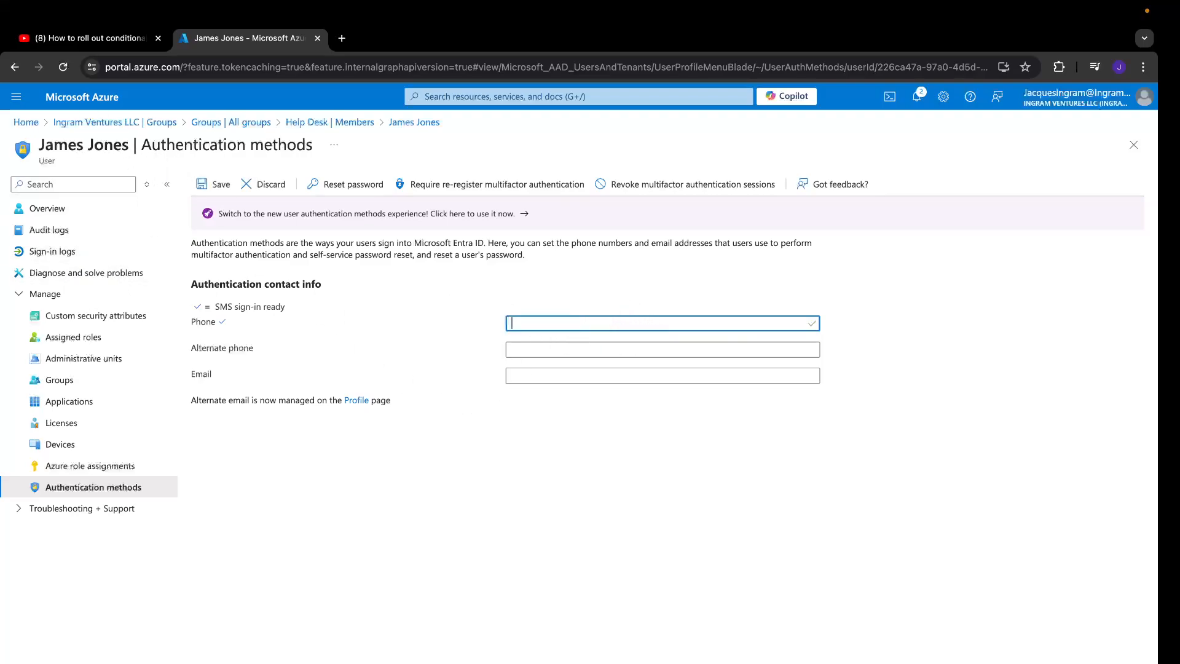
left_click(213, 183)
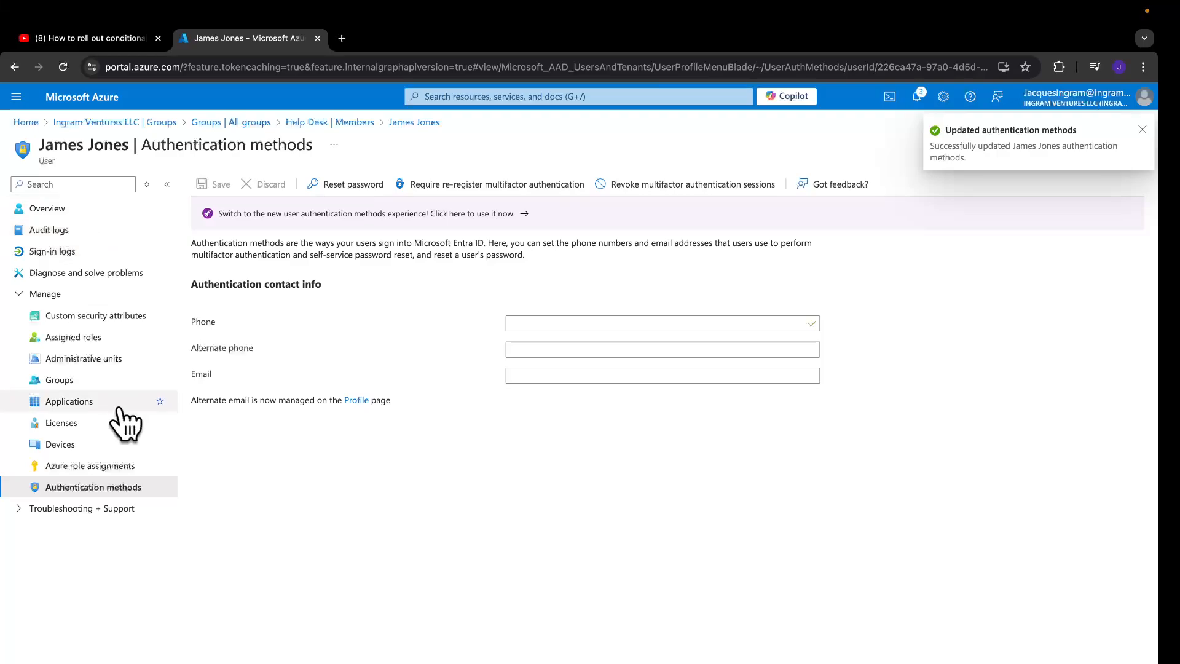
left_click(63, 213)
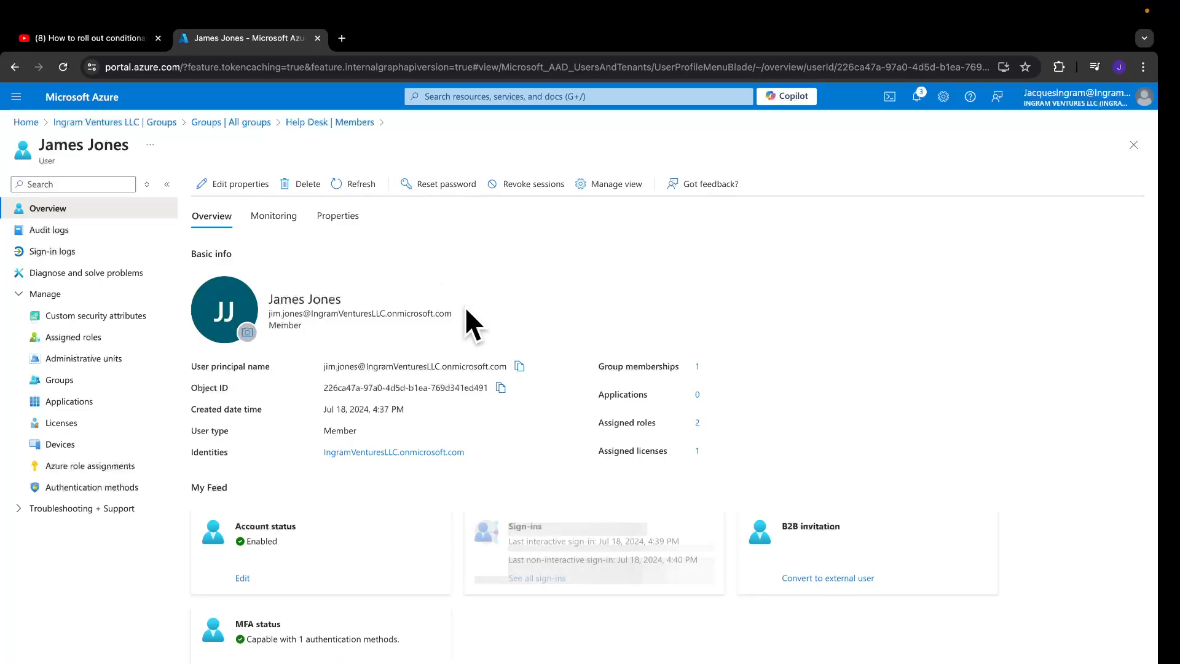
left_click_drag(453, 314, 267, 312)
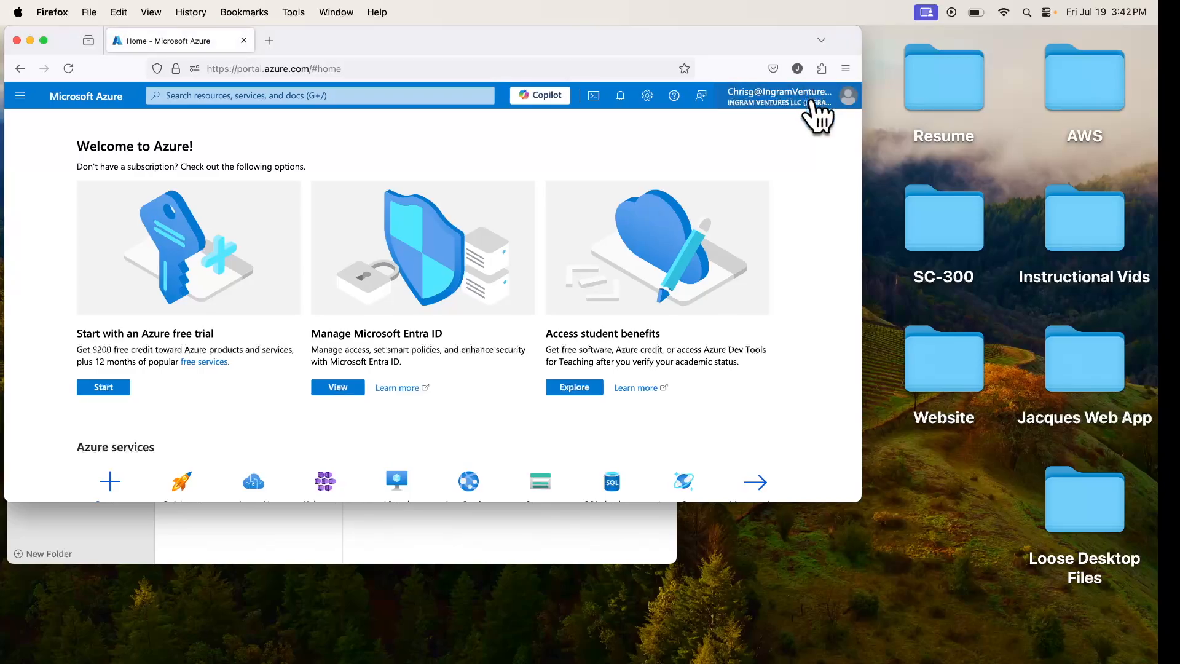
Sign out, sign in as the Help Desk member with their password, decline saving it, and continue to registration.
left_click(810, 98)
left_click(834, 124)
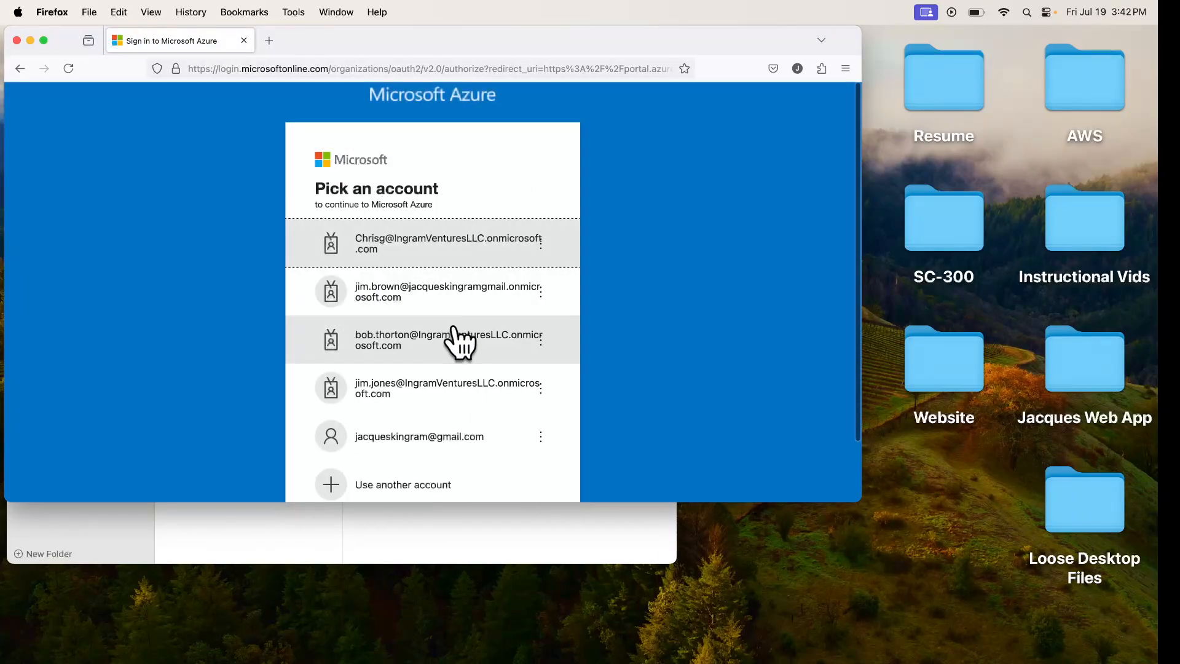
left_click(427, 388)
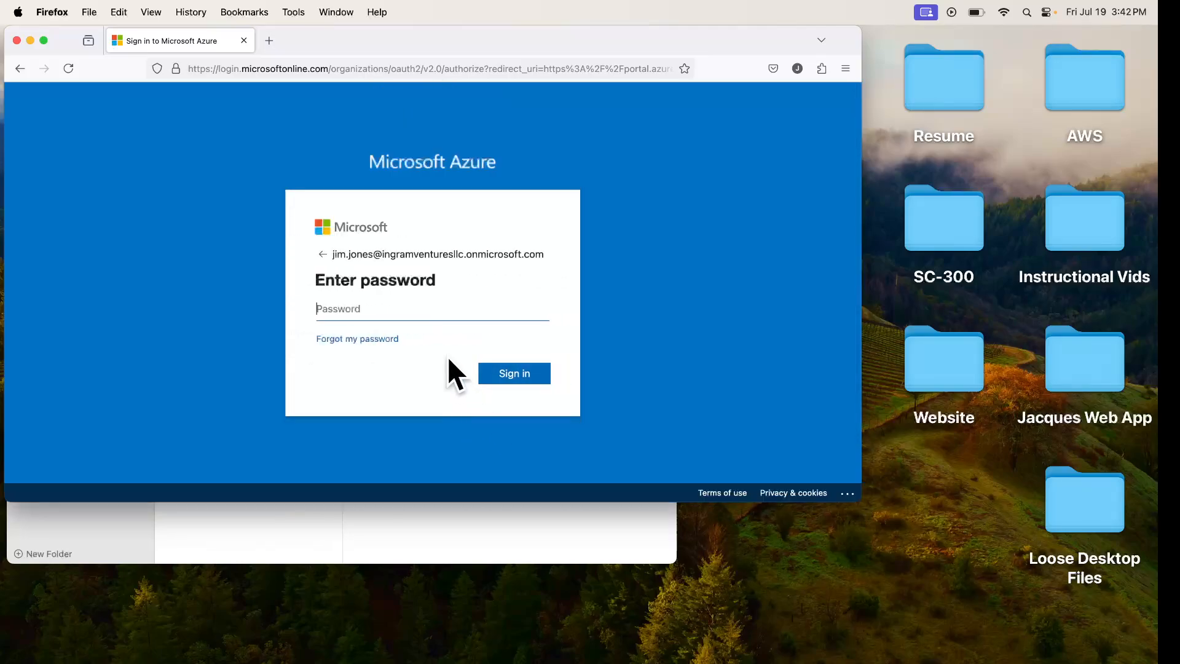
type("•")
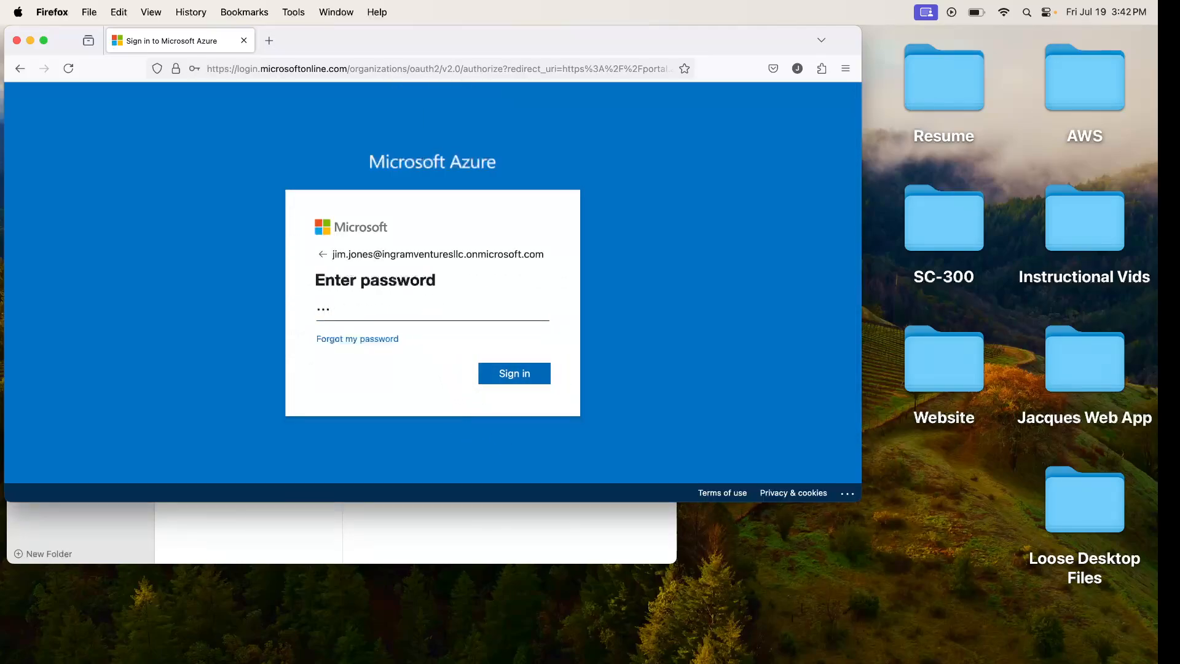
type("•••••••••")
key("Return")
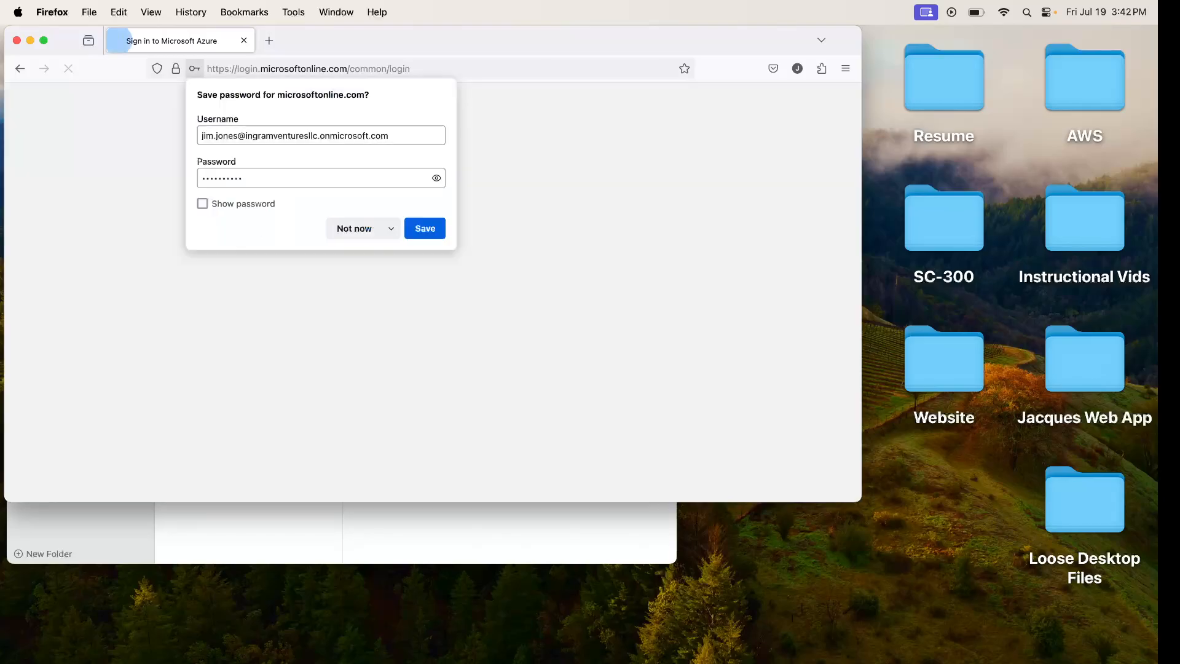
left_click(346, 220)
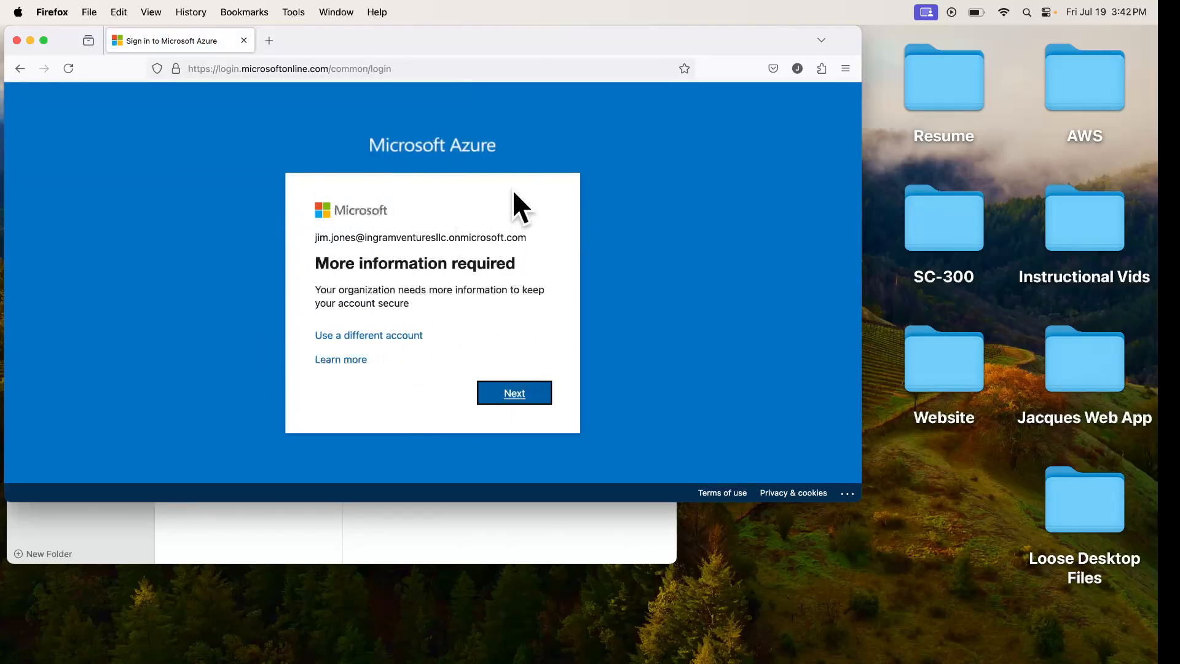
left_click(503, 394)
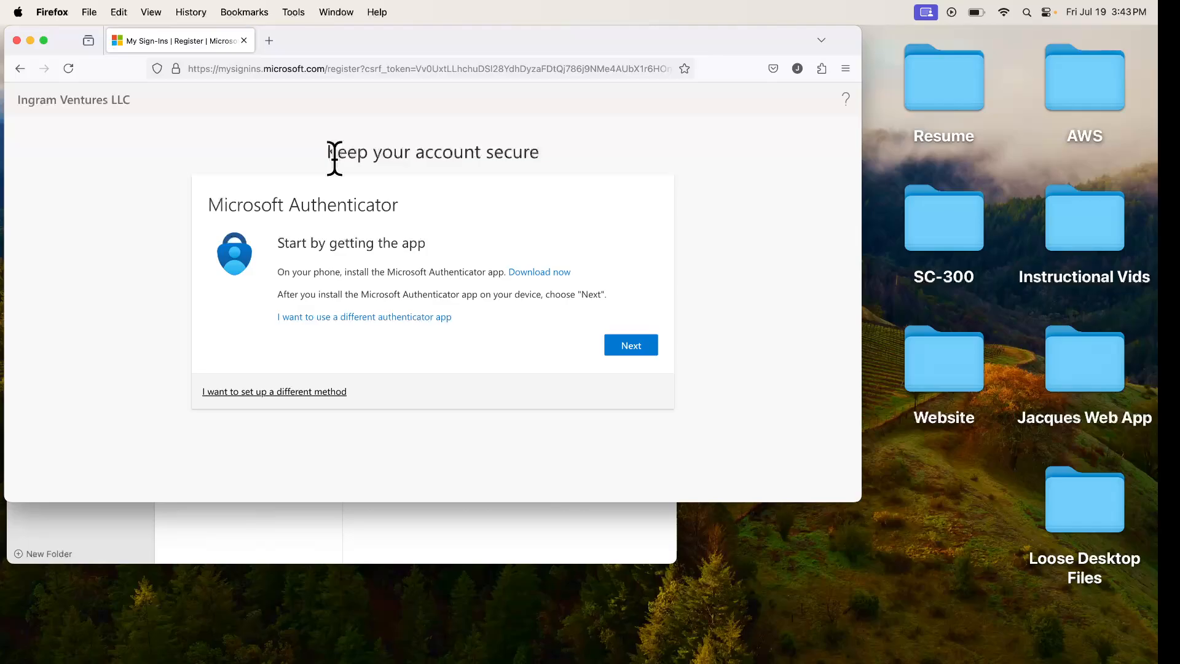
Choose a different sign-in method and switch registration to Phone instead of Microsoft Authenticator.
left_click(315, 393)
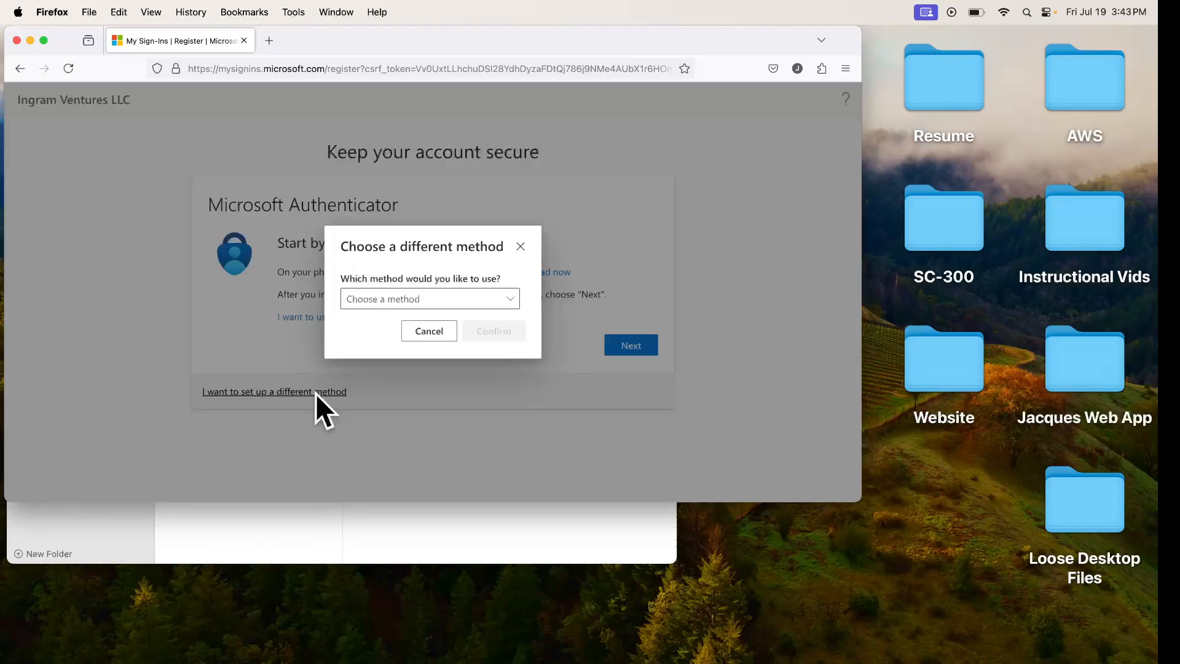
left_click(495, 303)
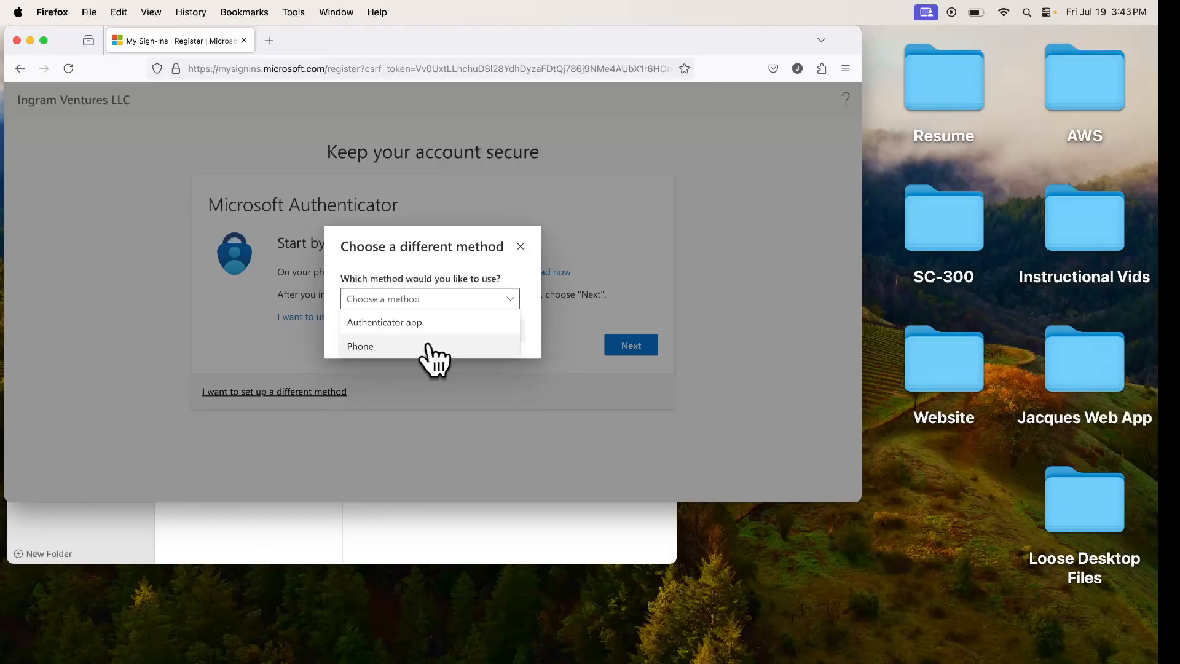
left_click(429, 346)
left_click(491, 330)
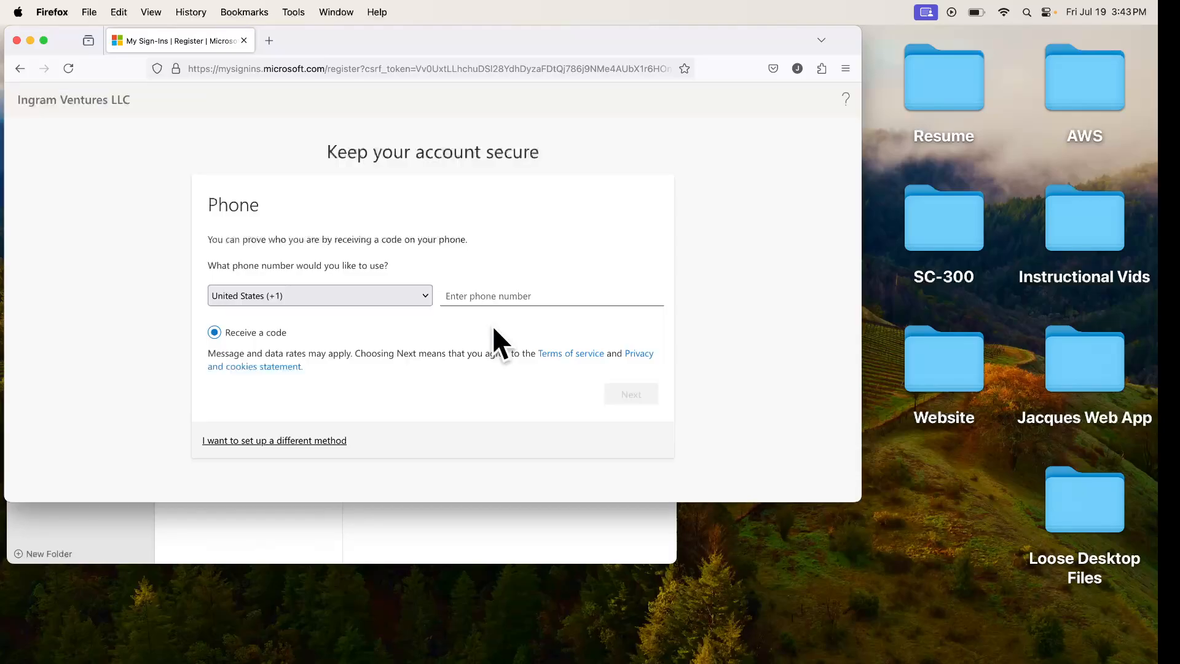